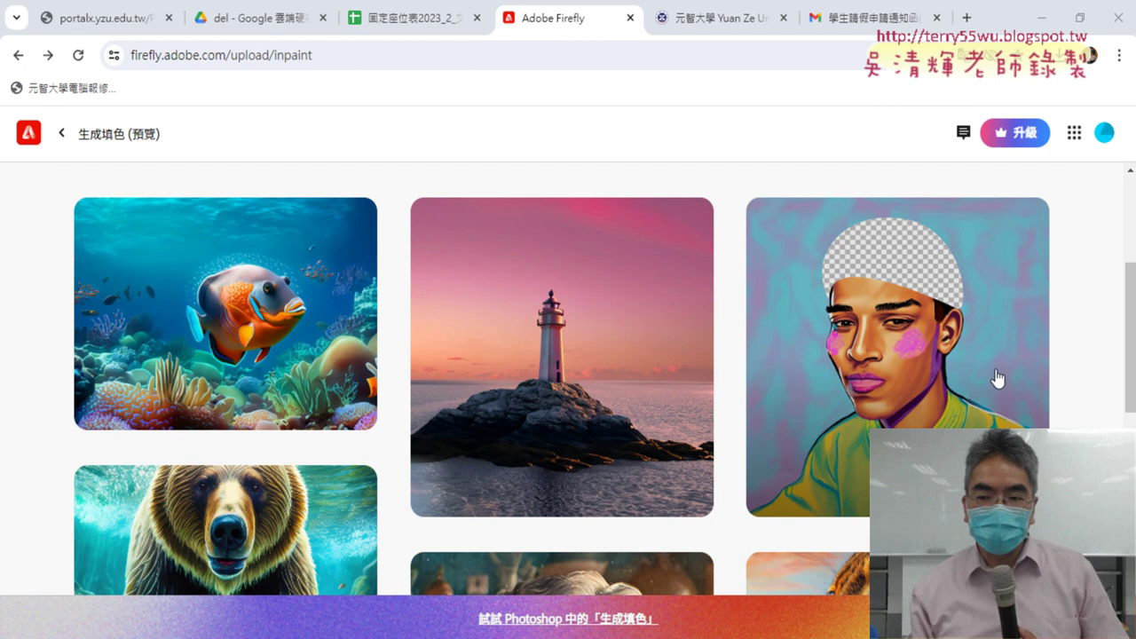
# Upload image 102 from the exam folder into Firefly's Generative Fill editor.
pyautogui.scroll(-2, 273, 399)
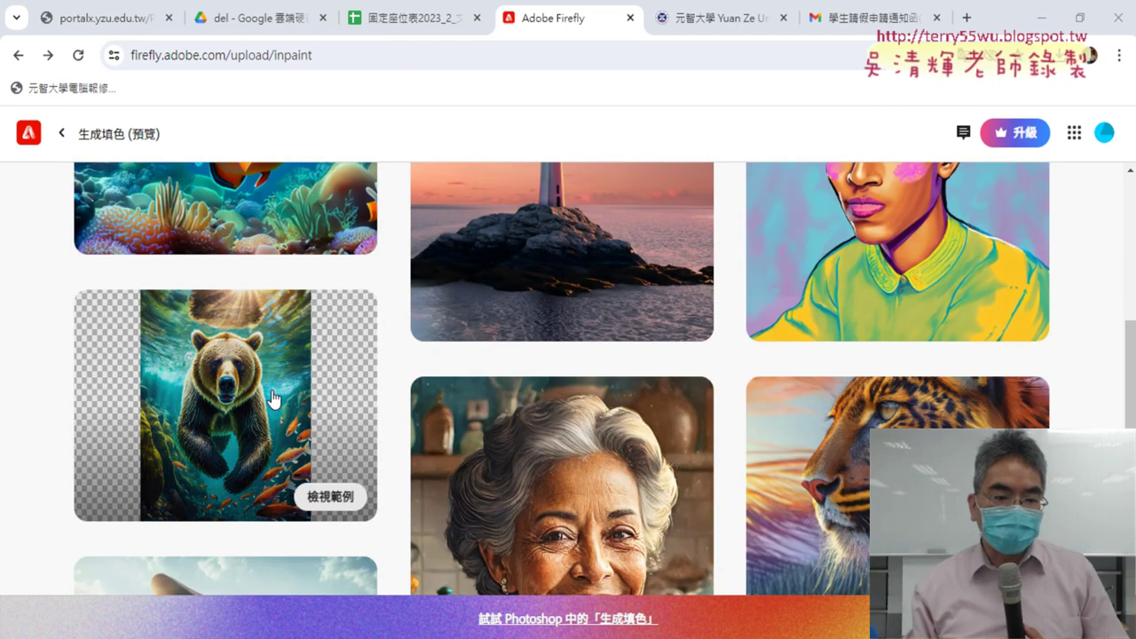
pyautogui.moveTo(226, 405)
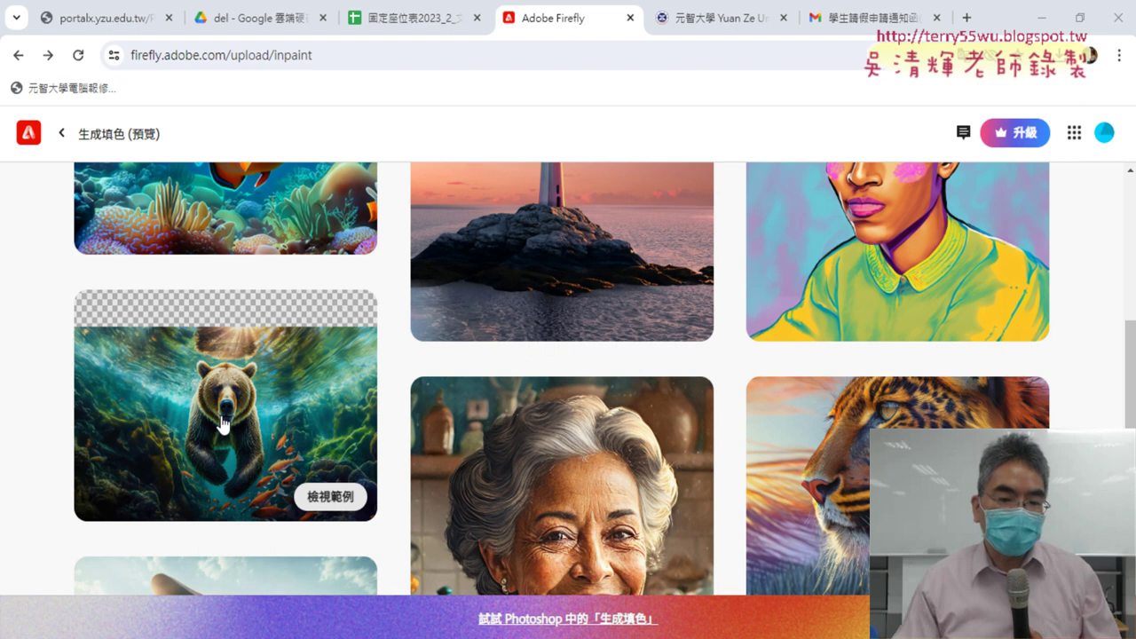
pyautogui.scroll(-2, 602, 415)
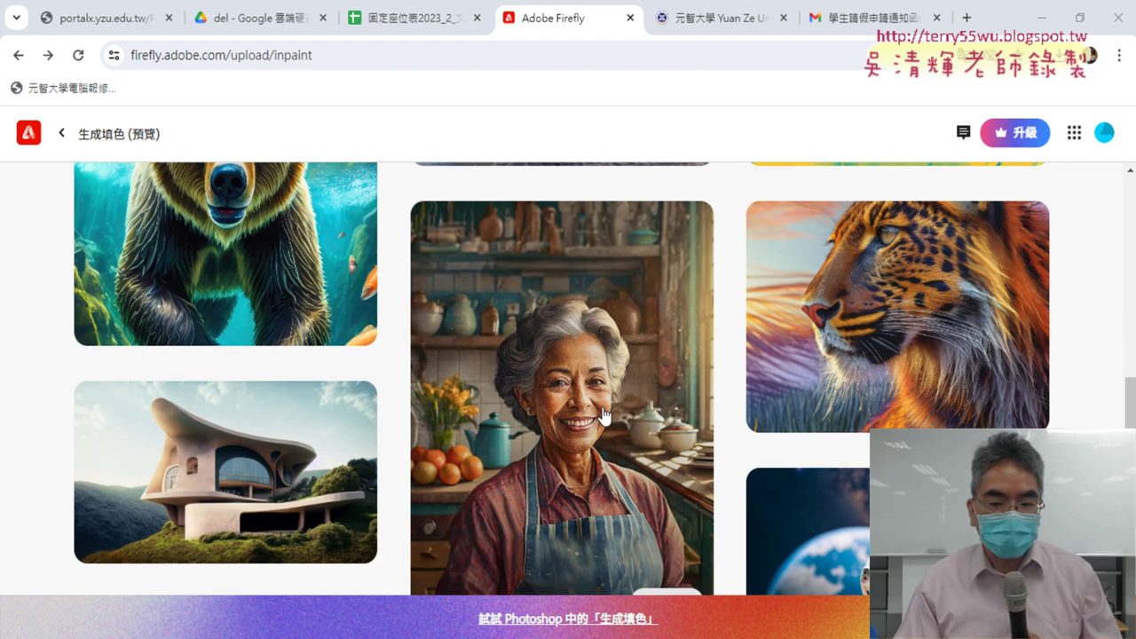
pyautogui.scroll(-1, 602, 415)
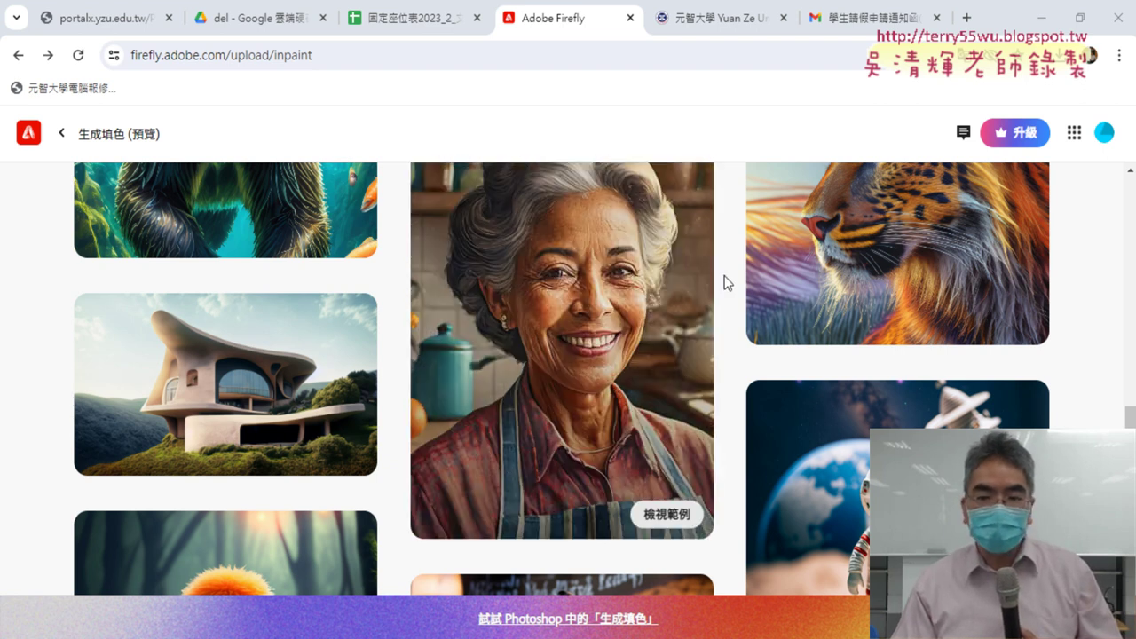
pyautogui.scroll(2, 906, 382)
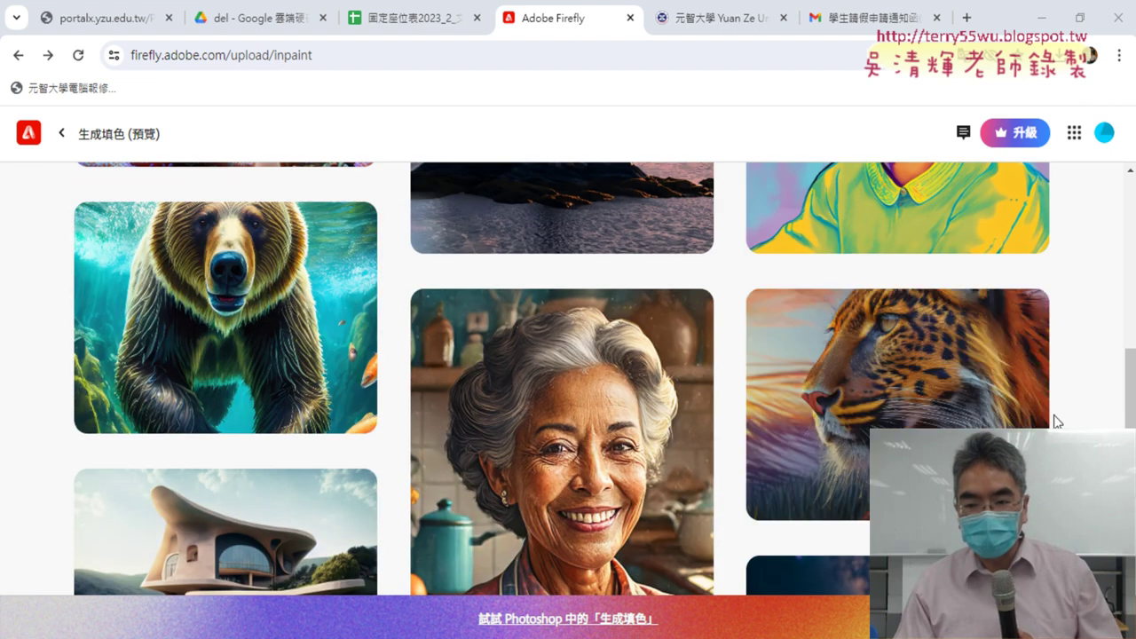
pyautogui.scroll(-2, 908, 415)
pyautogui.scroll(-2, 907, 414)
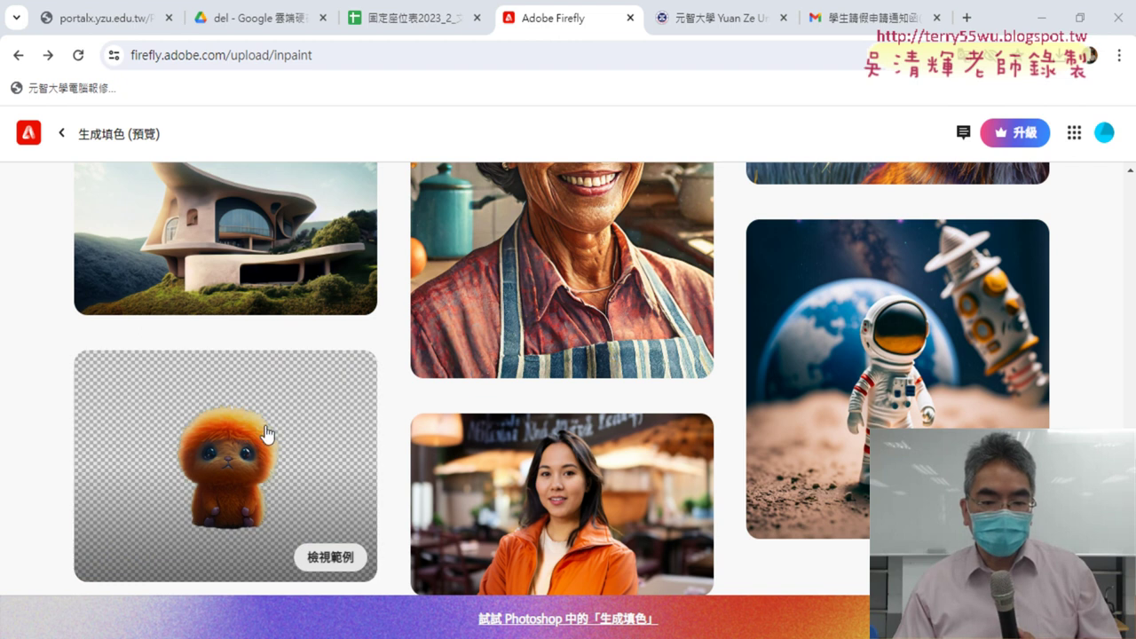
pyautogui.moveTo(562, 503)
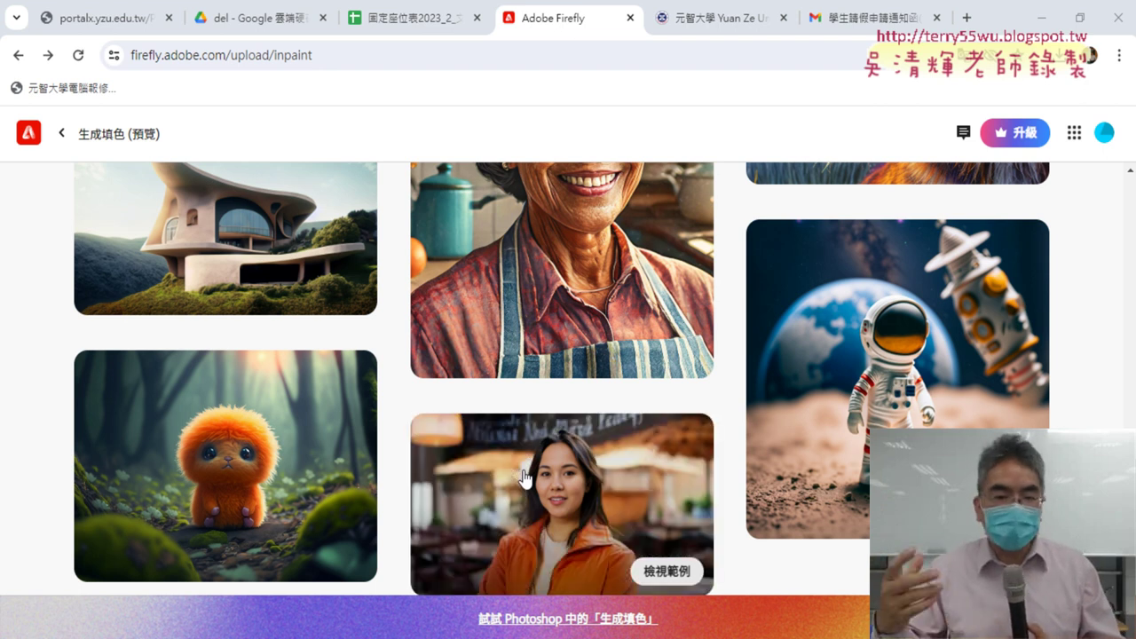
pyautogui.scroll(10, 531, 483)
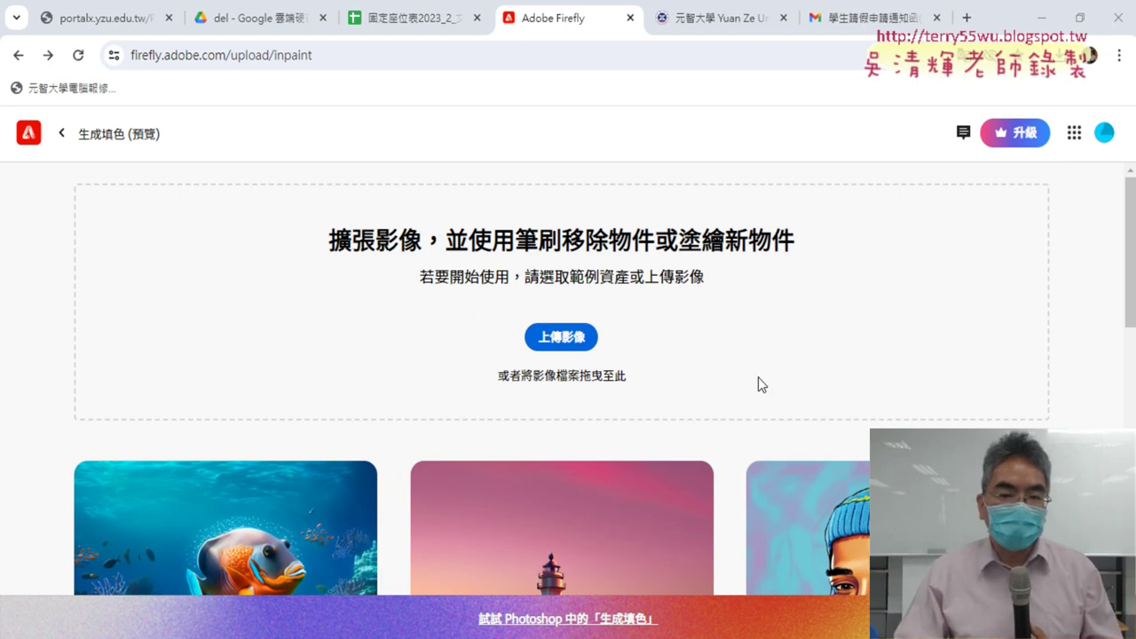
pyautogui.click(582, 338)
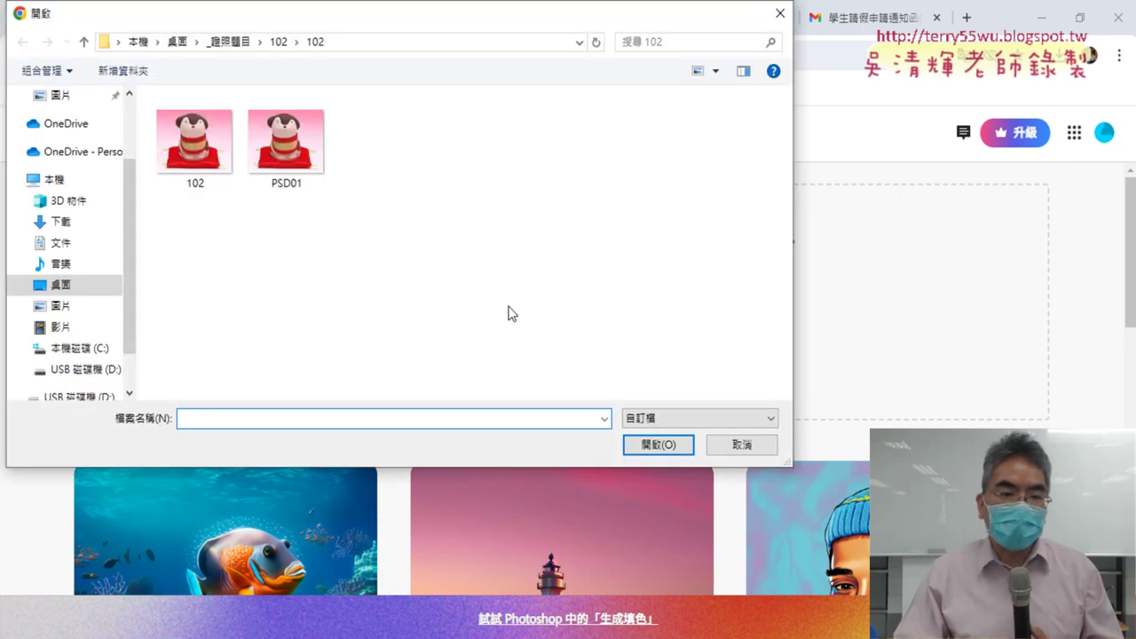
pyautogui.click(199, 160)
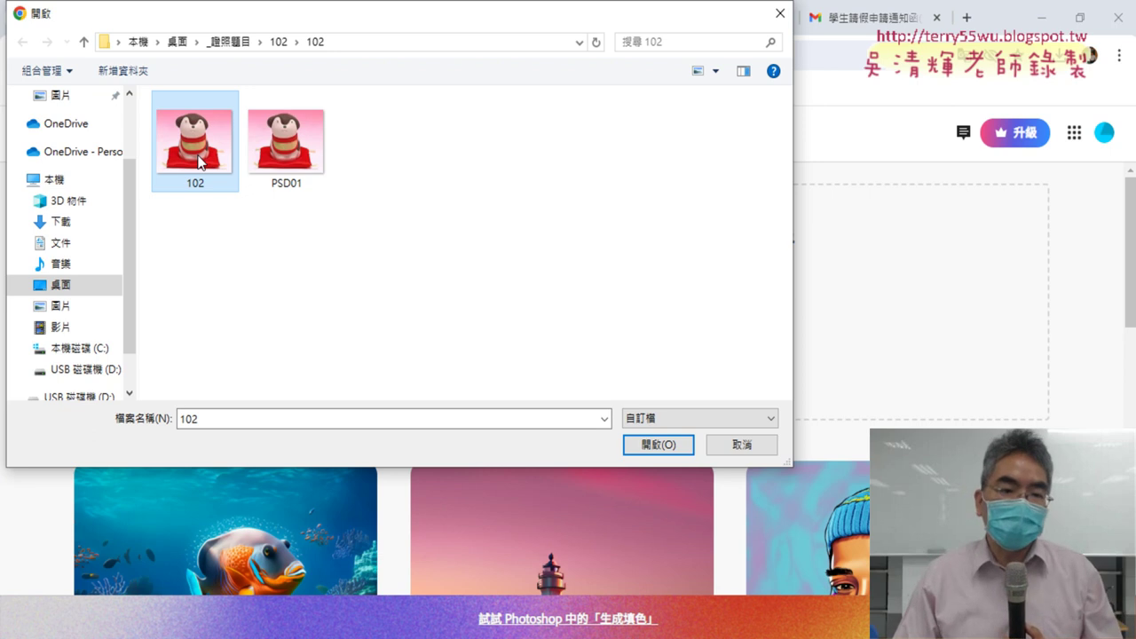
pyautogui.click(655, 444)
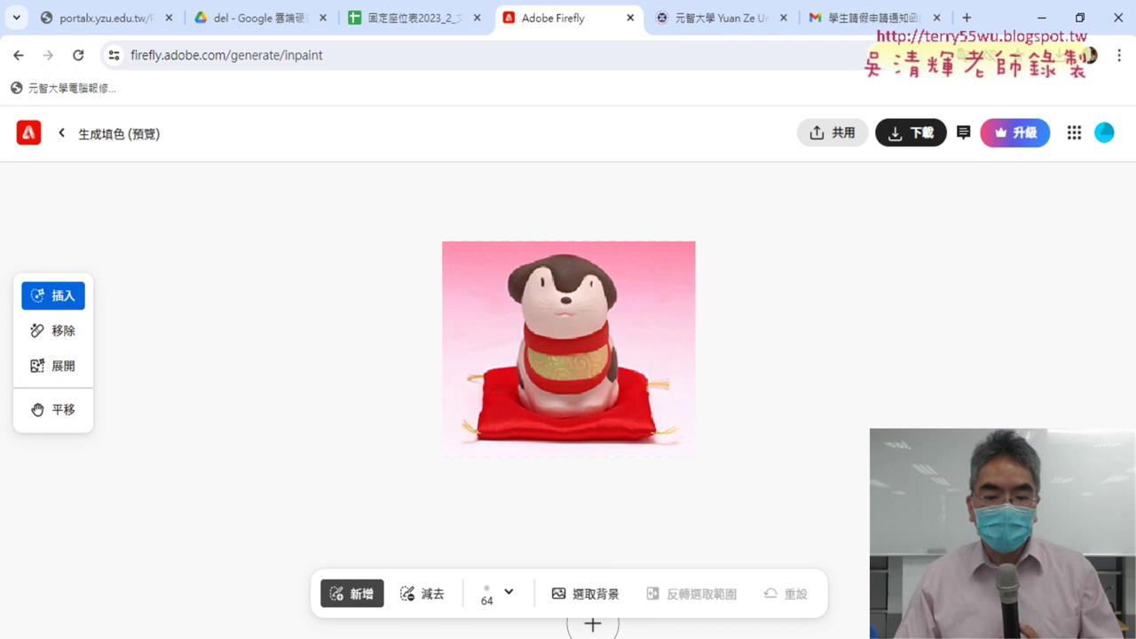
# Select the background around the 102 figurine, then return to the upload start page.
pyautogui.click(583, 599)
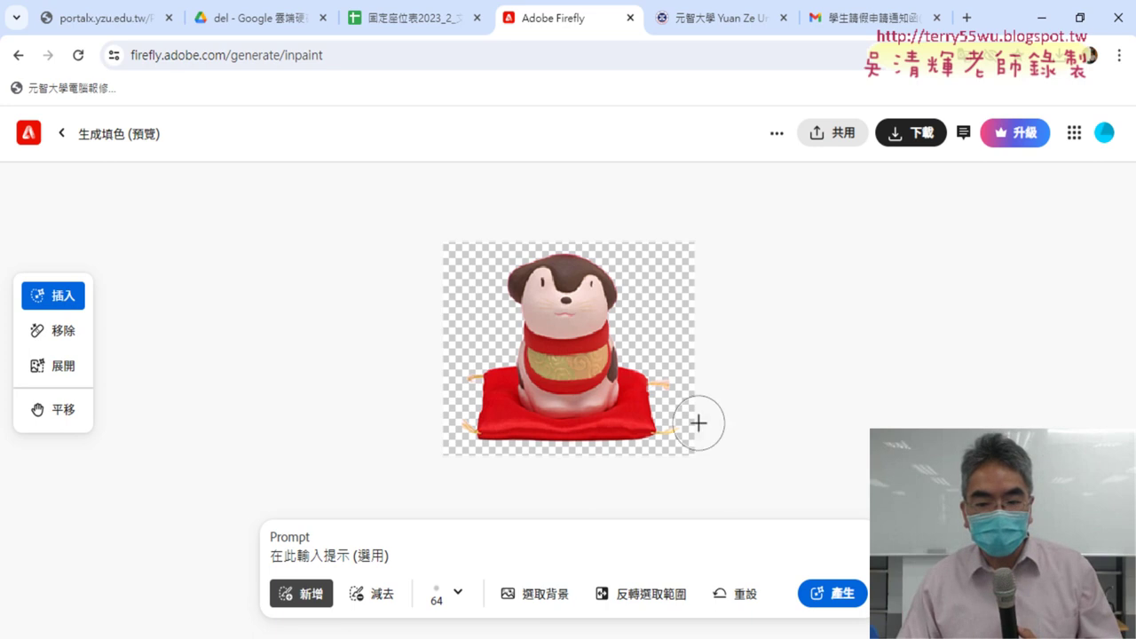
pyautogui.click(526, 606)
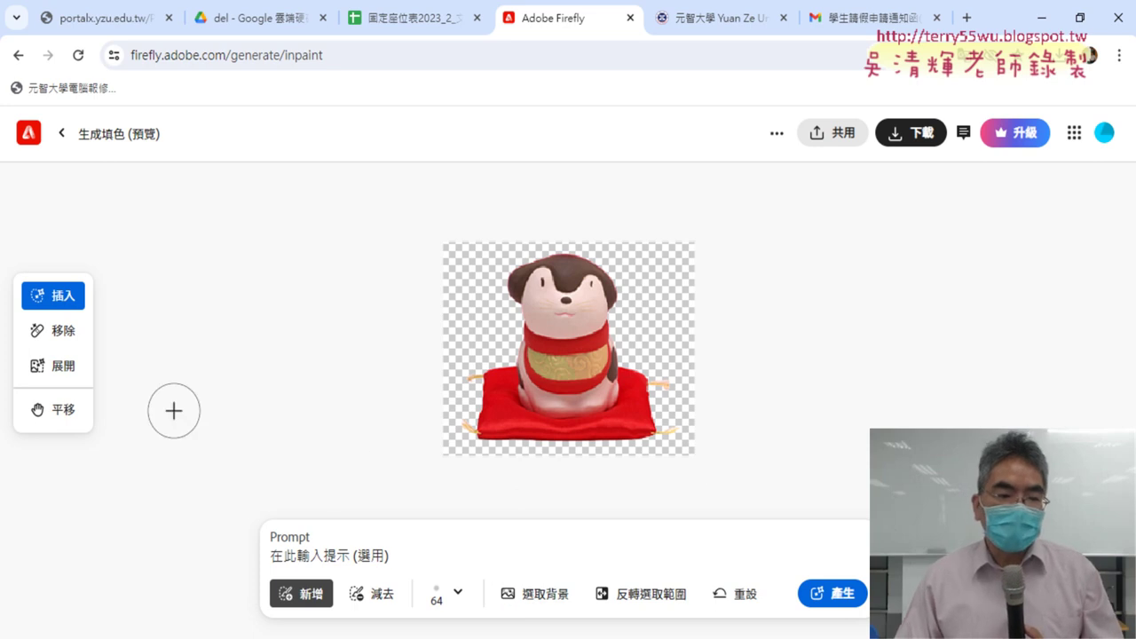
pyautogui.click(17, 55)
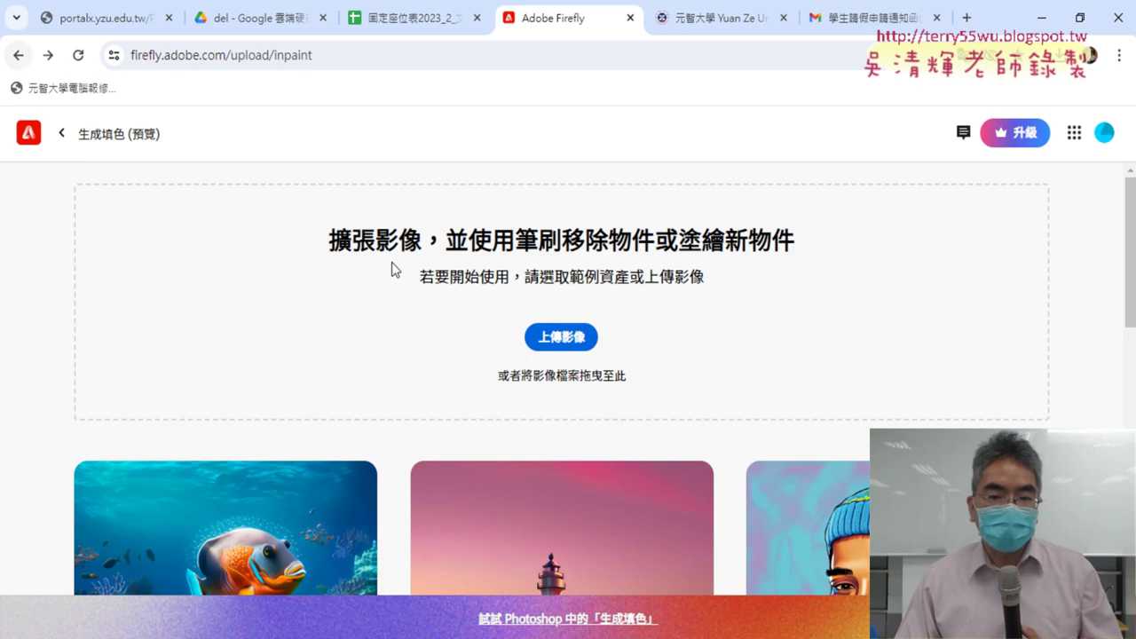
# Upload the 106 image from the _證照題目 > 106 folder into the editor.
pyautogui.click(561, 338)
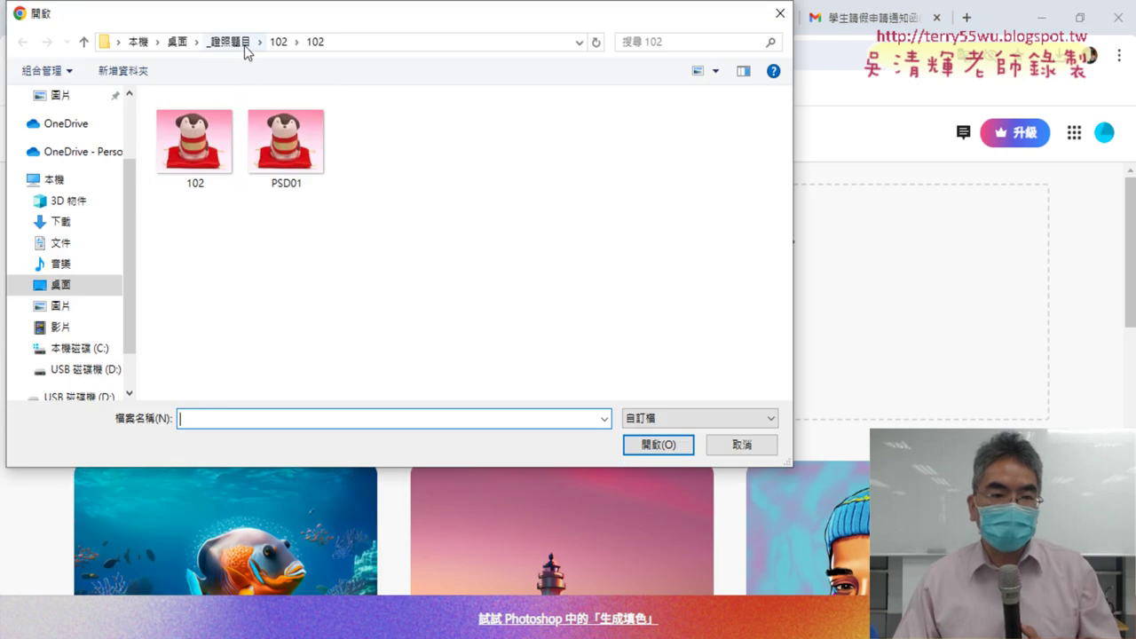
pyautogui.click(242, 43)
pyautogui.doubleClick(213, 160)
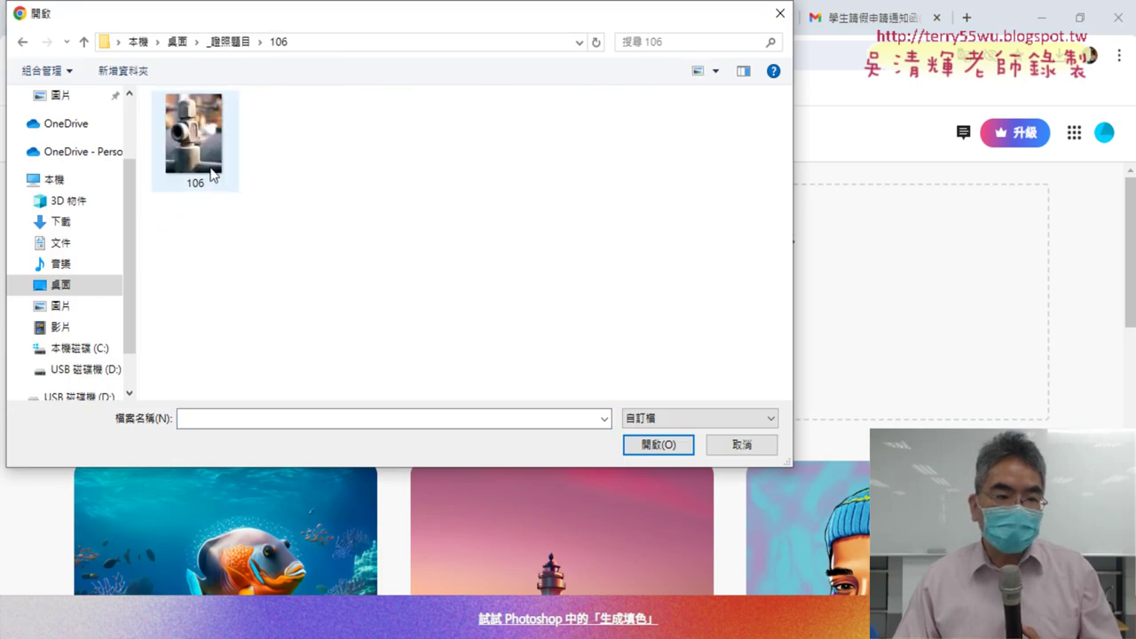
pyautogui.doubleClick(203, 151)
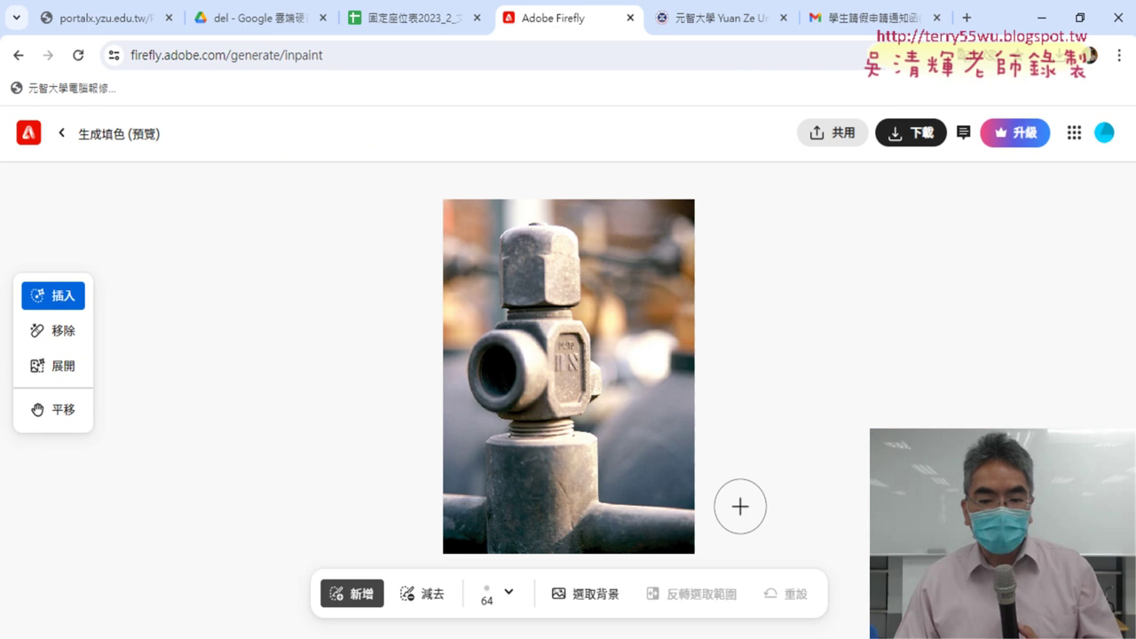
# Remove the background behind the 106 valve, then go back to the upload start page.
pyautogui.click(588, 607)
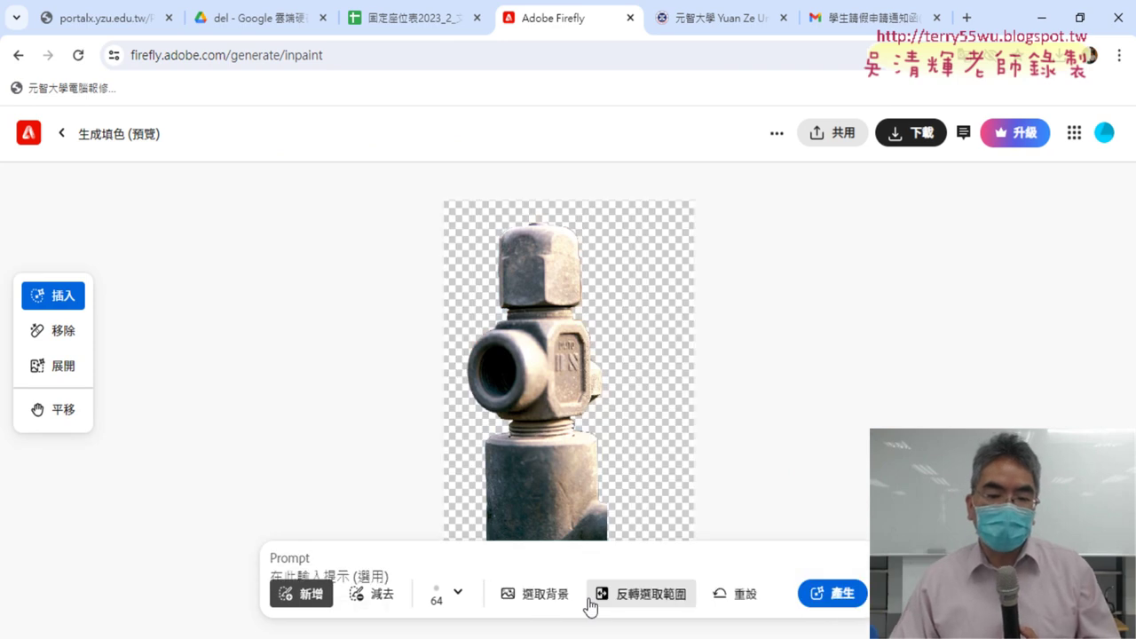
pyautogui.scroll(-1, 746, 434)
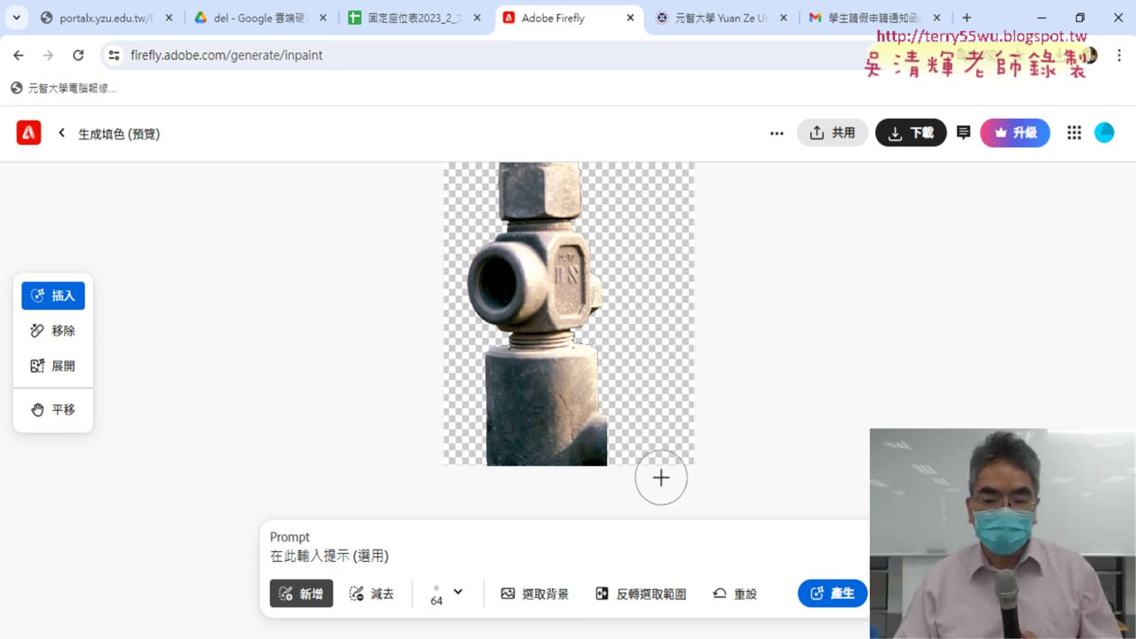
pyautogui.click(21, 56)
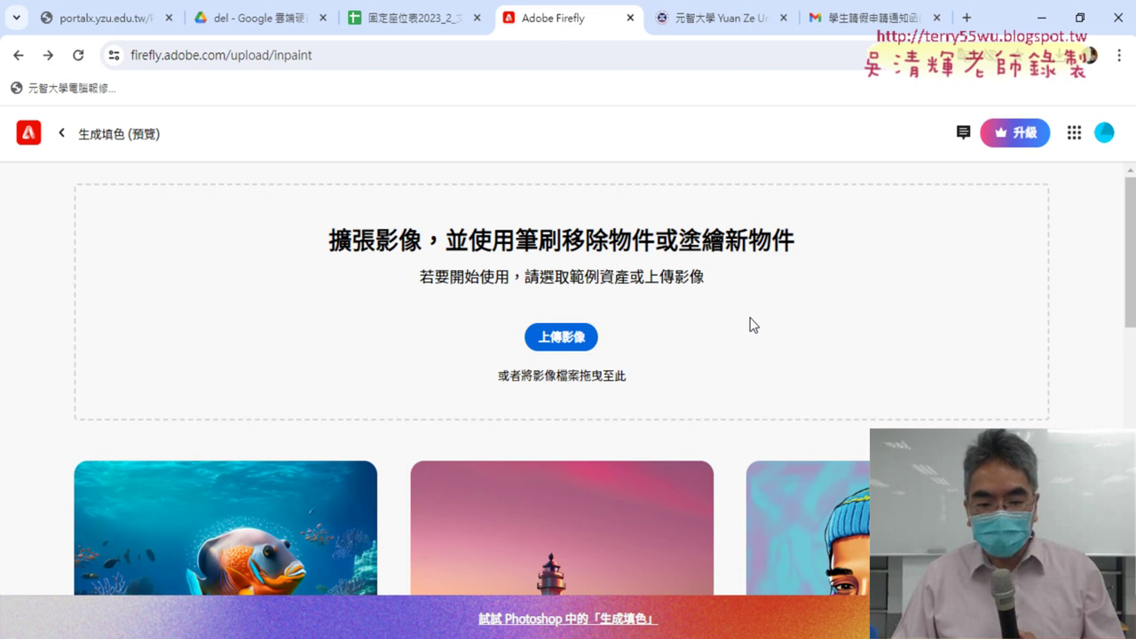
pyautogui.scroll(-1, 751, 325)
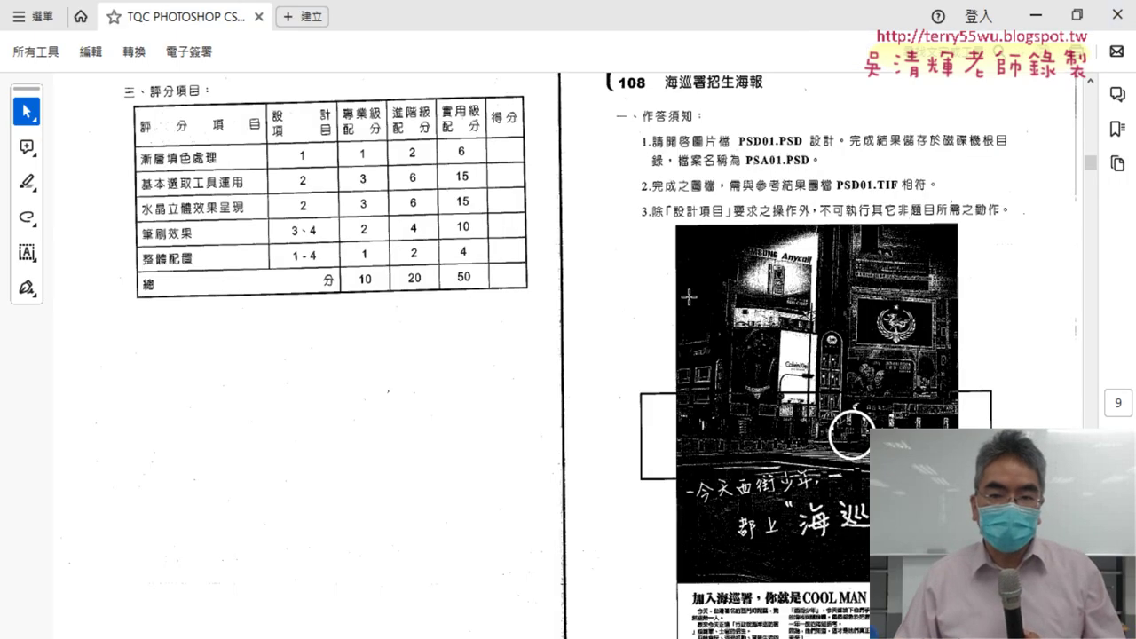
# Scroll the exam PDF down to page 13 and task 202 (鴨).
pyautogui.scroll(-1, 689, 296)
pyautogui.scroll(1, 735, 183)
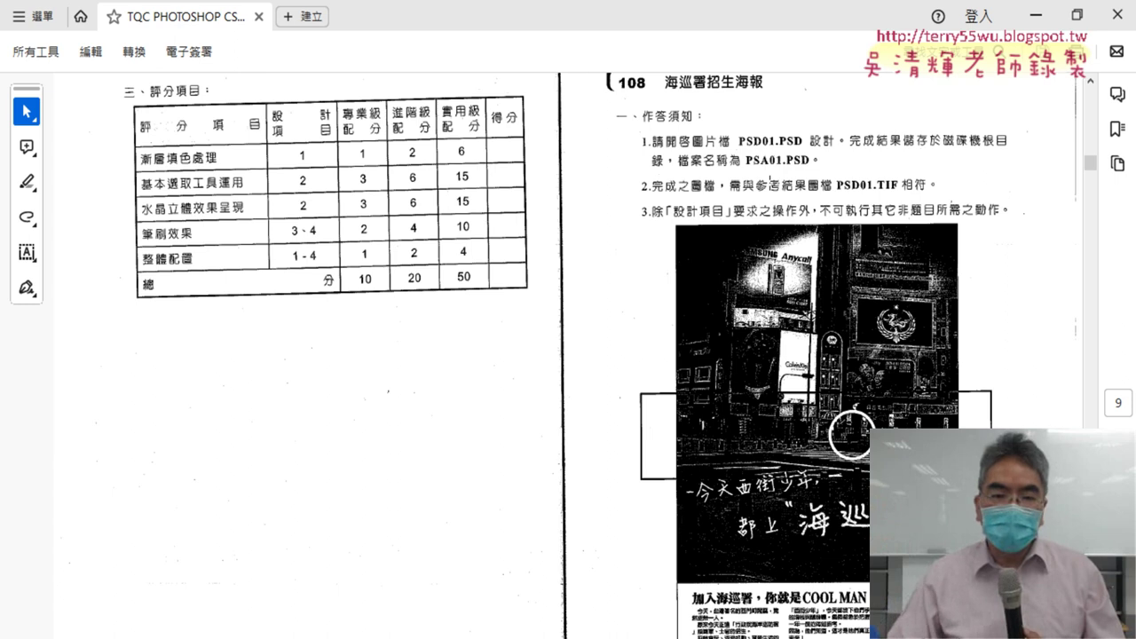
pyautogui.scroll(-3, 577, 355)
pyautogui.scroll(-5, 769, 182)
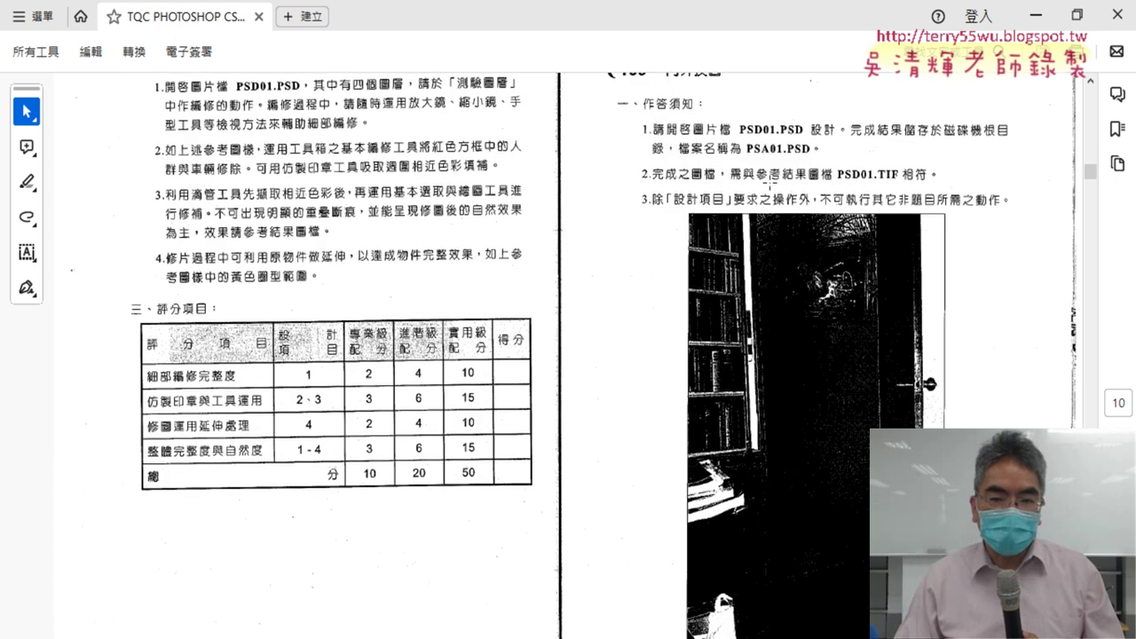
pyautogui.scroll(-5, 770, 182)
pyautogui.scroll(-5, 770, 182)
pyautogui.scroll(-5, 769, 182)
pyautogui.scroll(2, 769, 182)
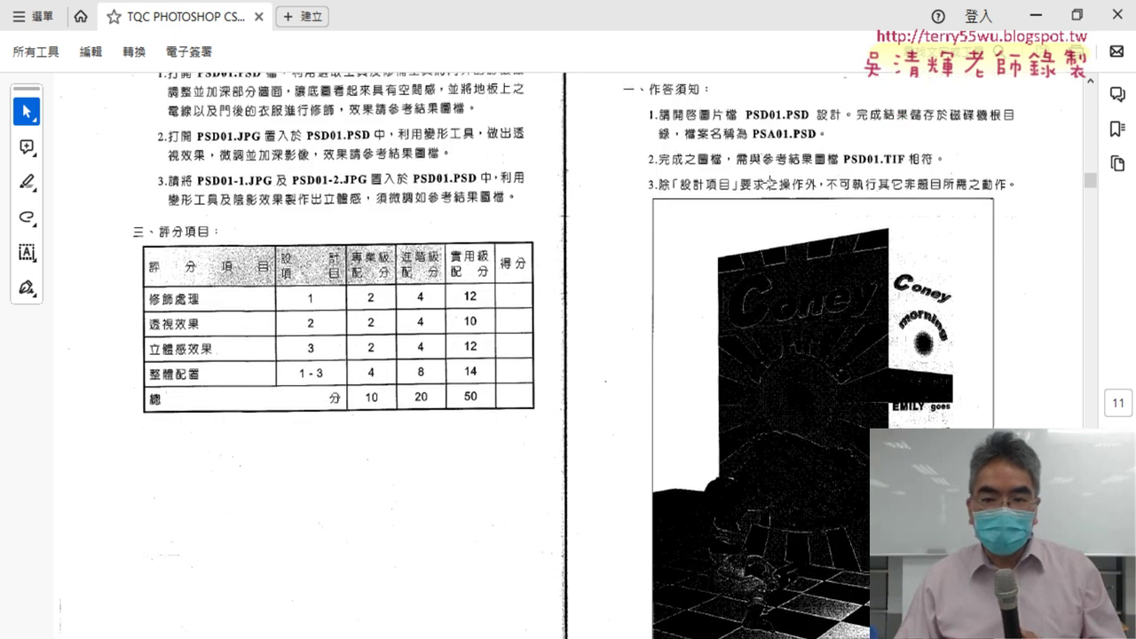
pyautogui.scroll(2, 770, 182)
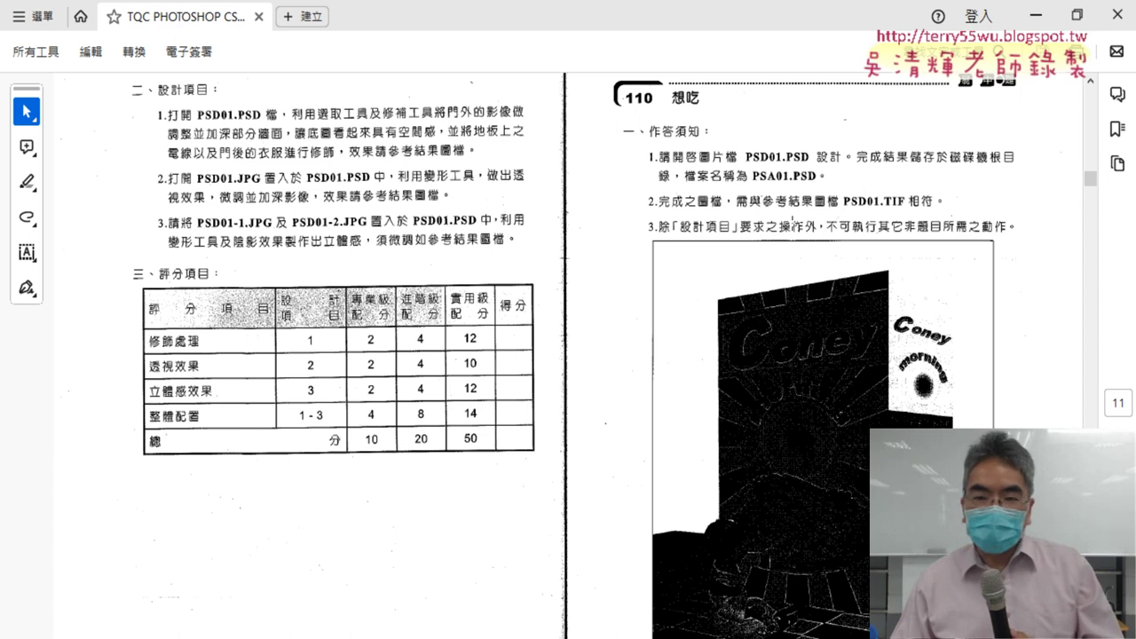
pyautogui.scroll(-2, 793, 220)
pyautogui.scroll(-5, 675, 258)
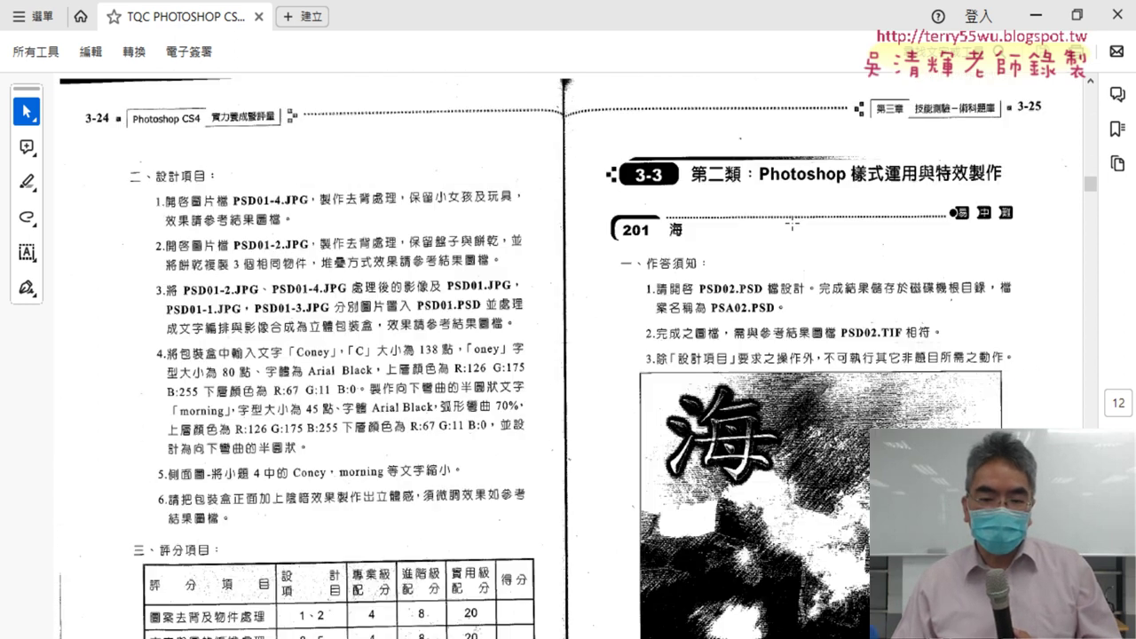
pyautogui.scroll(-2, 575, 293)
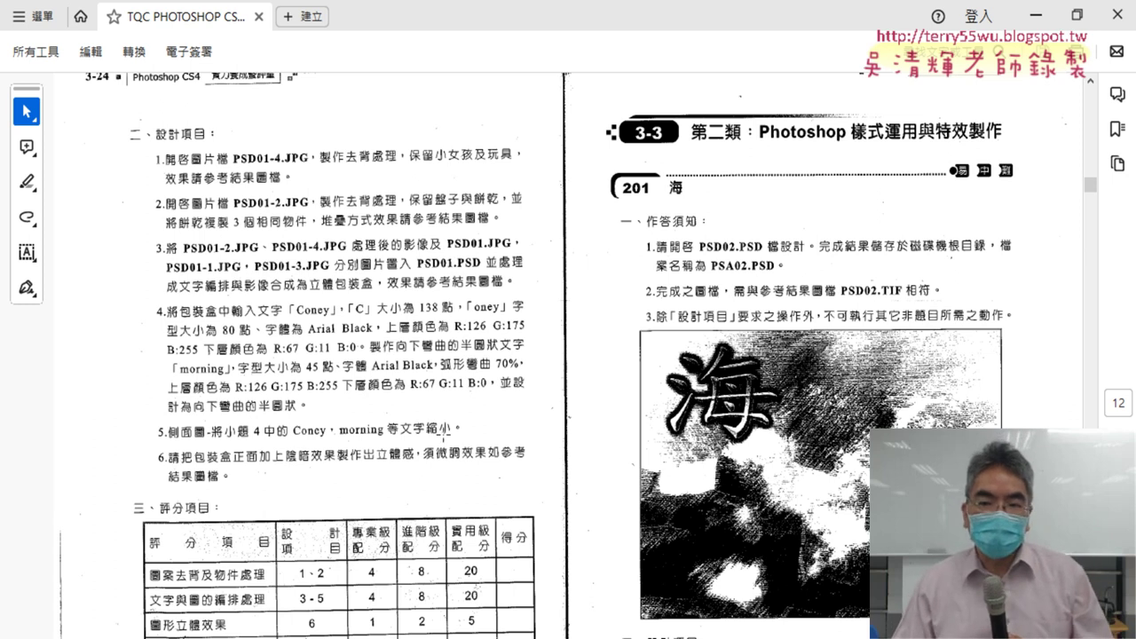
pyautogui.scroll(-2, 579, 423)
pyautogui.scroll(-2, 578, 422)
pyautogui.scroll(-2, 579, 422)
pyautogui.scroll(-5, 579, 424)
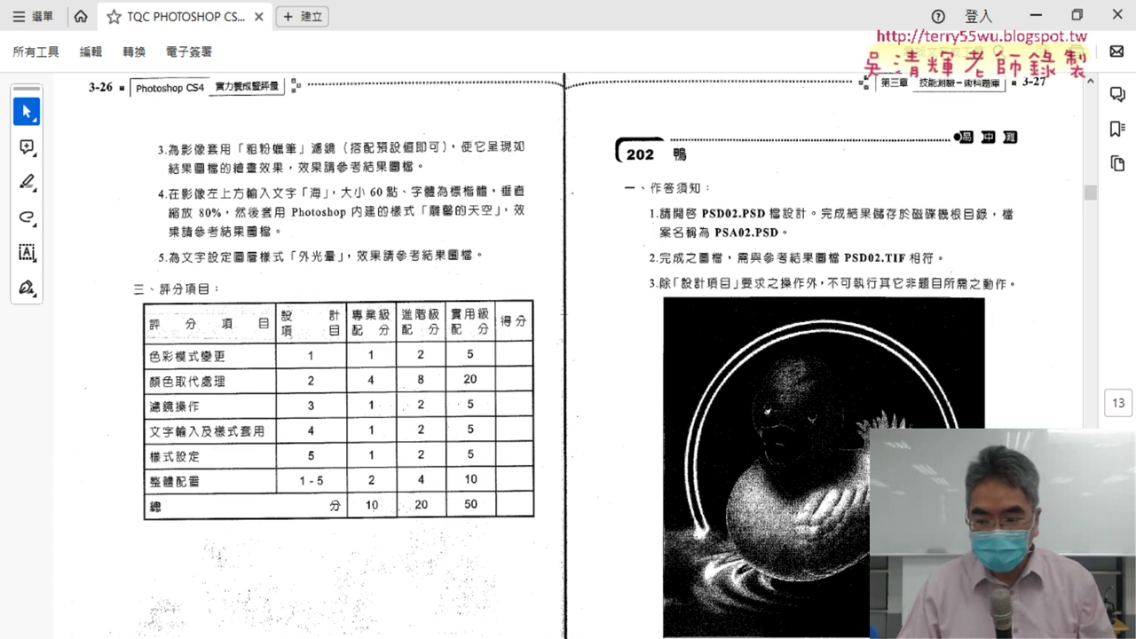
# Zoom in twice and scroll to the enlarged 202 duck reference image.
pyautogui.hotkey('ctrl', '+')
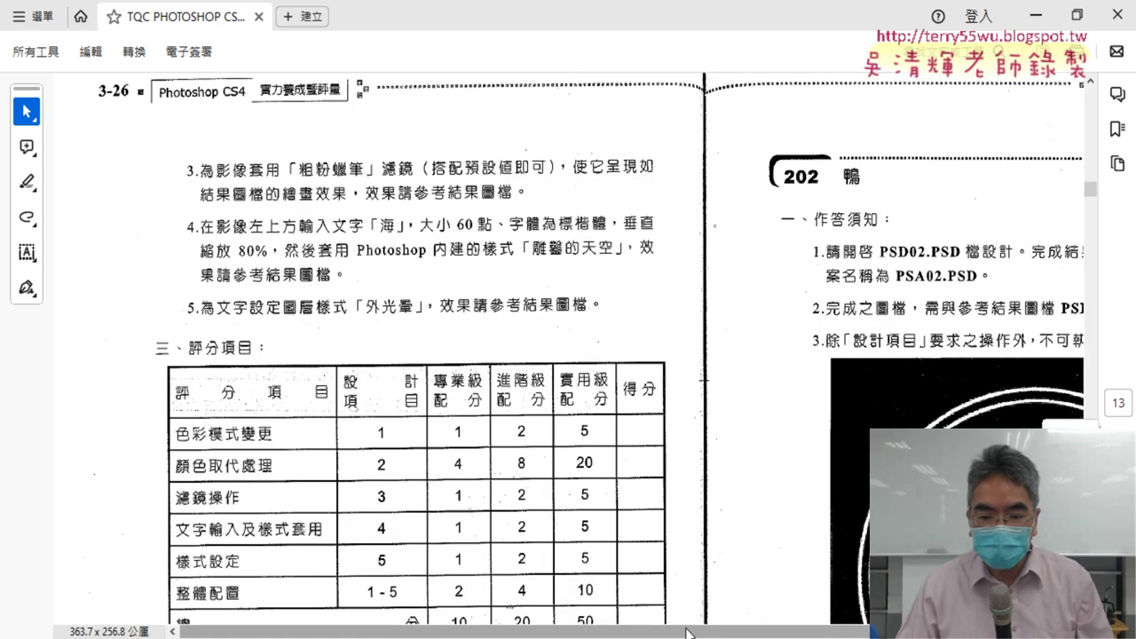
pyautogui.hscroll(3, 850, 432)
pyautogui.scroll(-1, 849, 432)
pyautogui.scroll(-1, 850, 433)
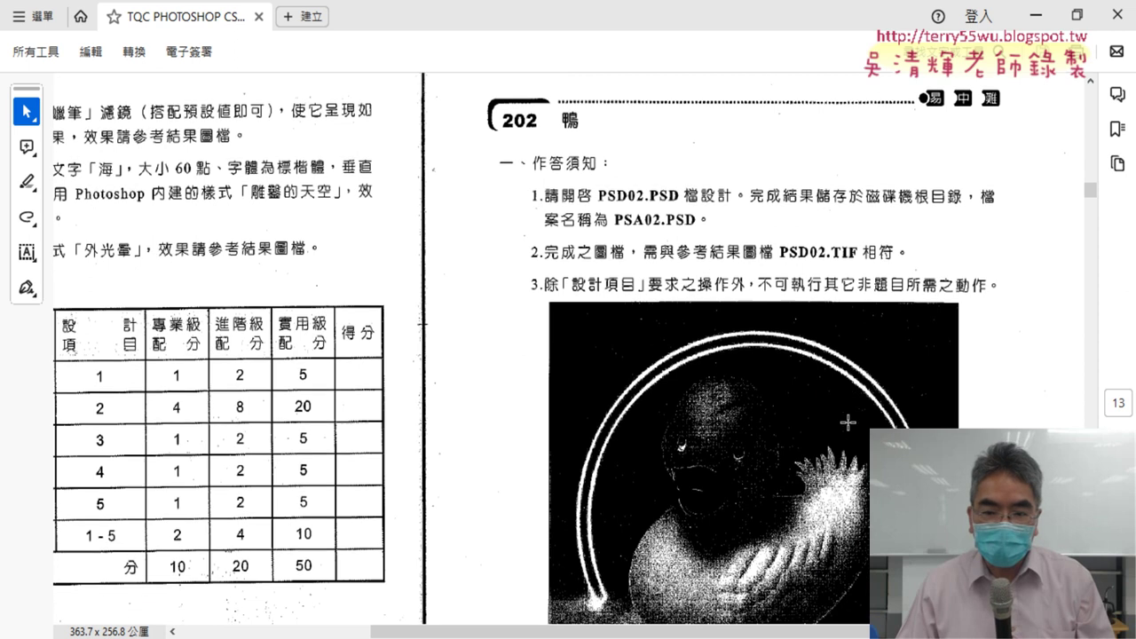
pyautogui.scroll(-1, 850, 432)
pyautogui.scroll(-2, 850, 432)
pyautogui.scroll(-1, 716, 400)
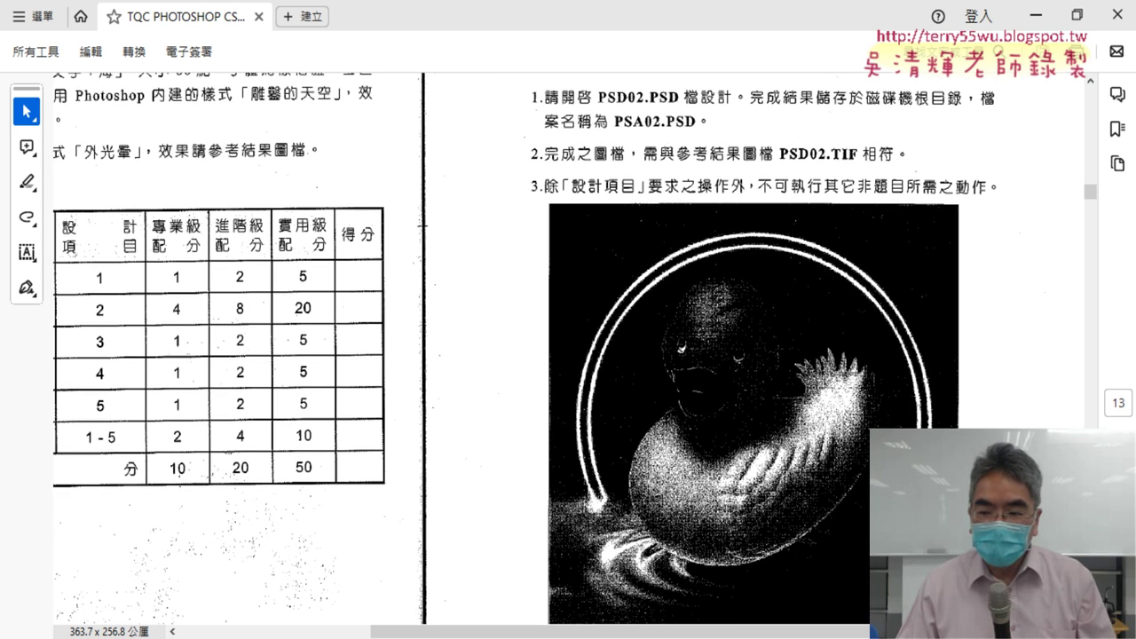
pyautogui.hotkey('ctrl', '=')
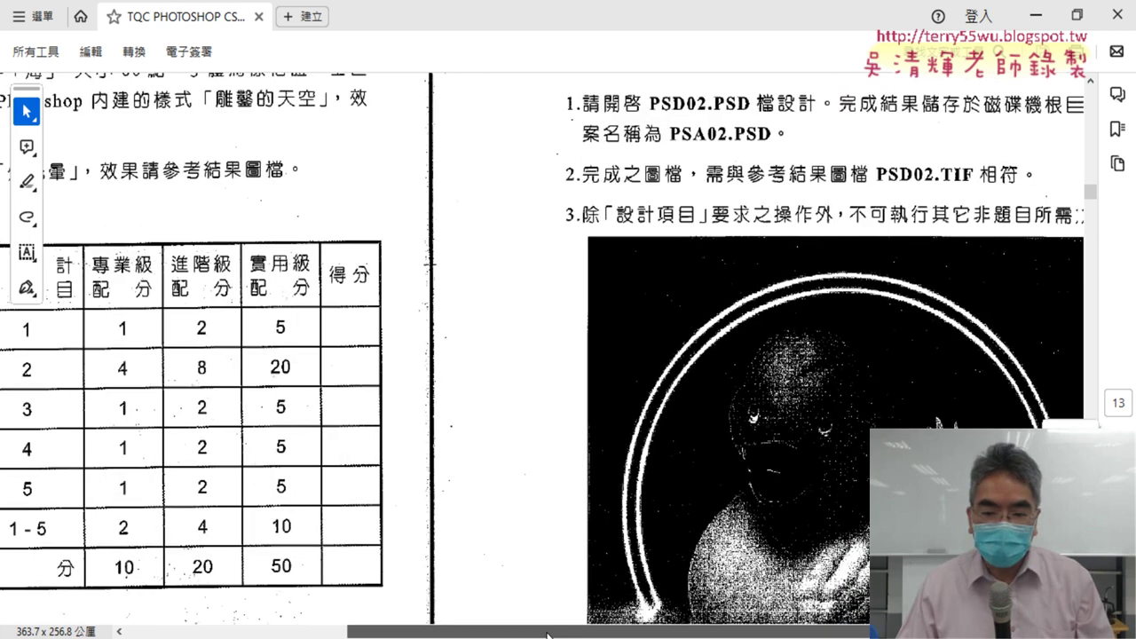
pyautogui.moveTo(622, 636); pyautogui.dragTo(716, 637)
pyautogui.scroll(-1, 680, 470)
pyautogui.scroll(-1, 673, 426)
pyautogui.scroll(-1, 666, 395)
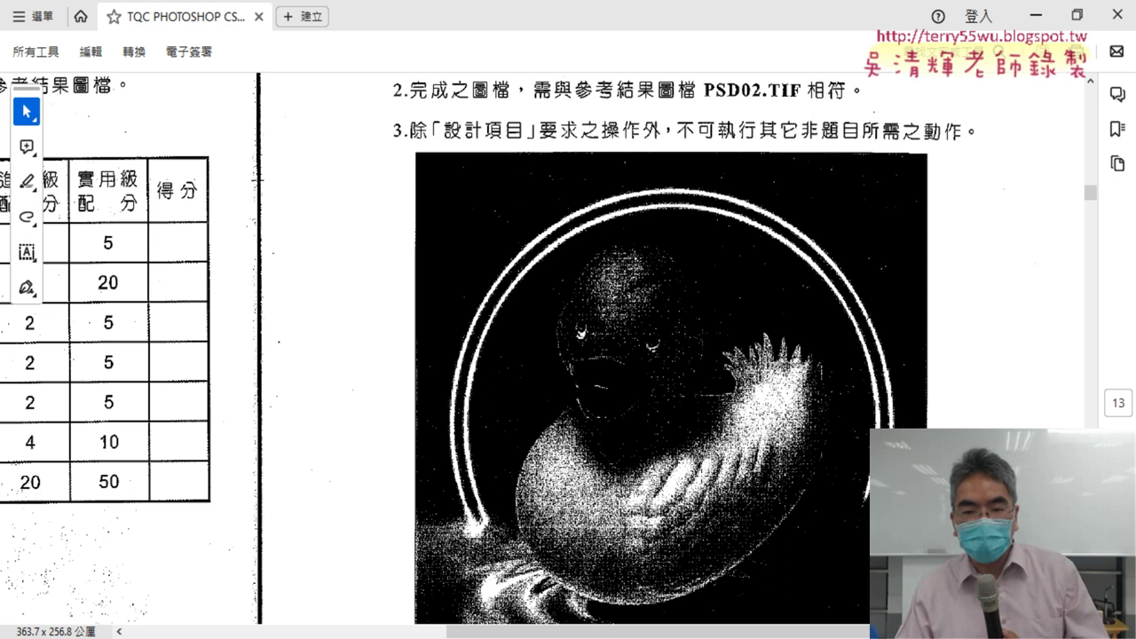
pyautogui.scroll(-1, 657, 366)
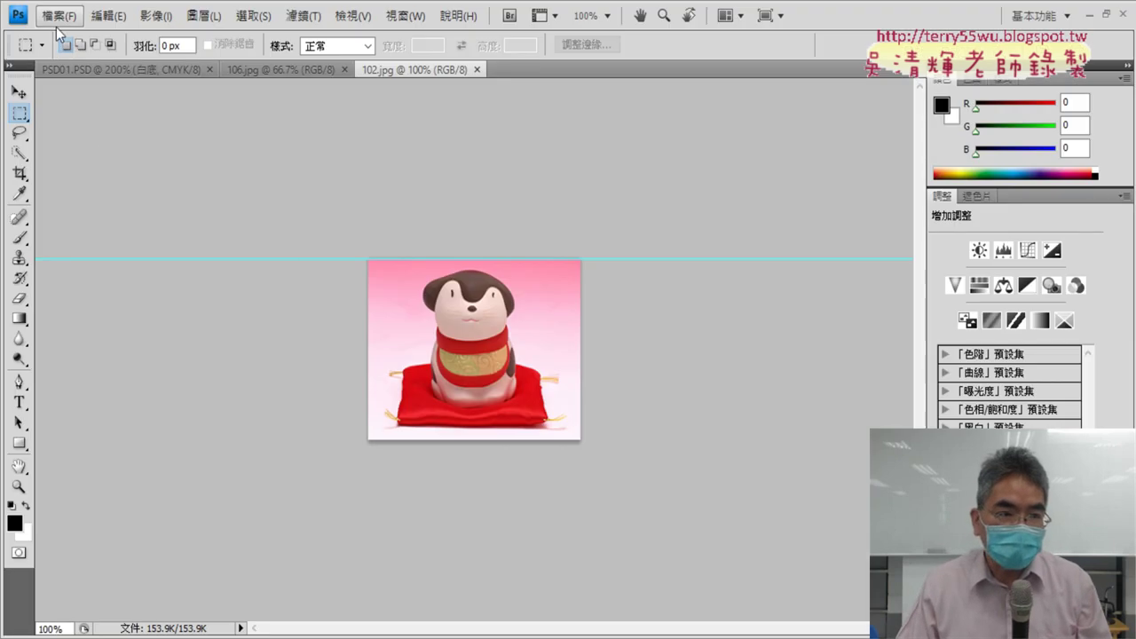
# Open PSD02.TIF and PSD02-1.PSD together from the 證照題目 > 202 folder.
pyautogui.click(58, 15)
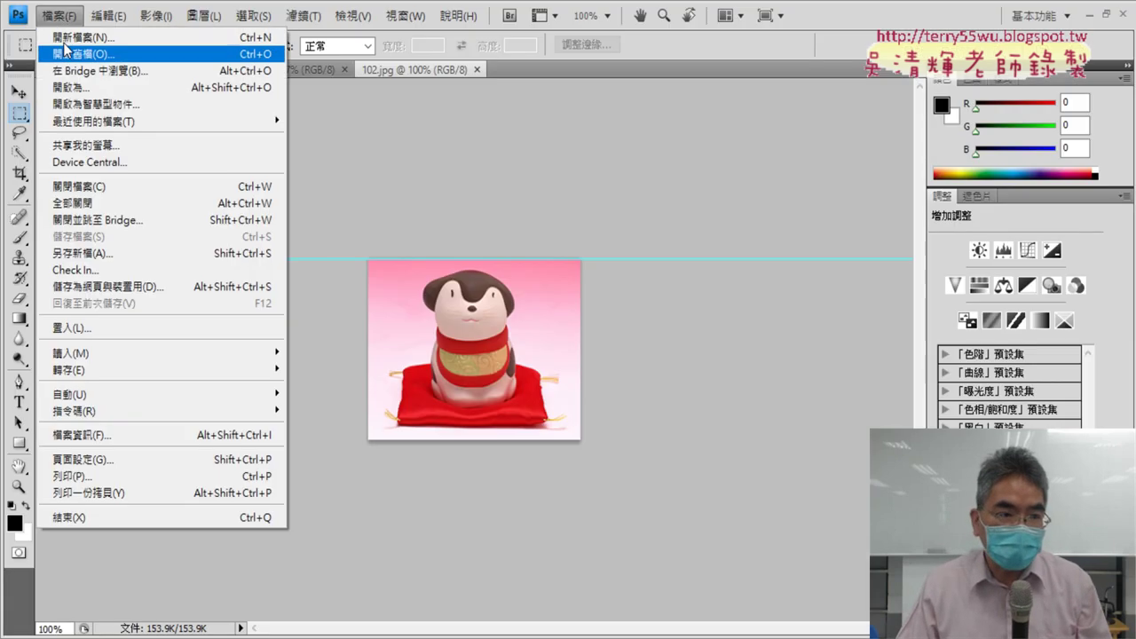
pyautogui.click(87, 88)
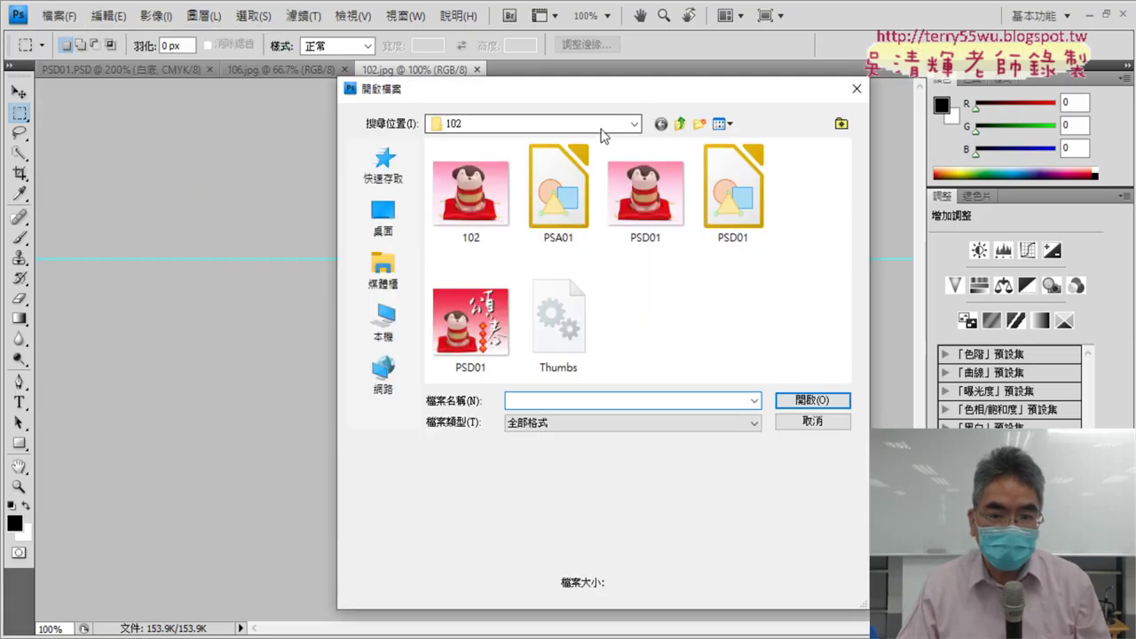
pyautogui.click(676, 126)
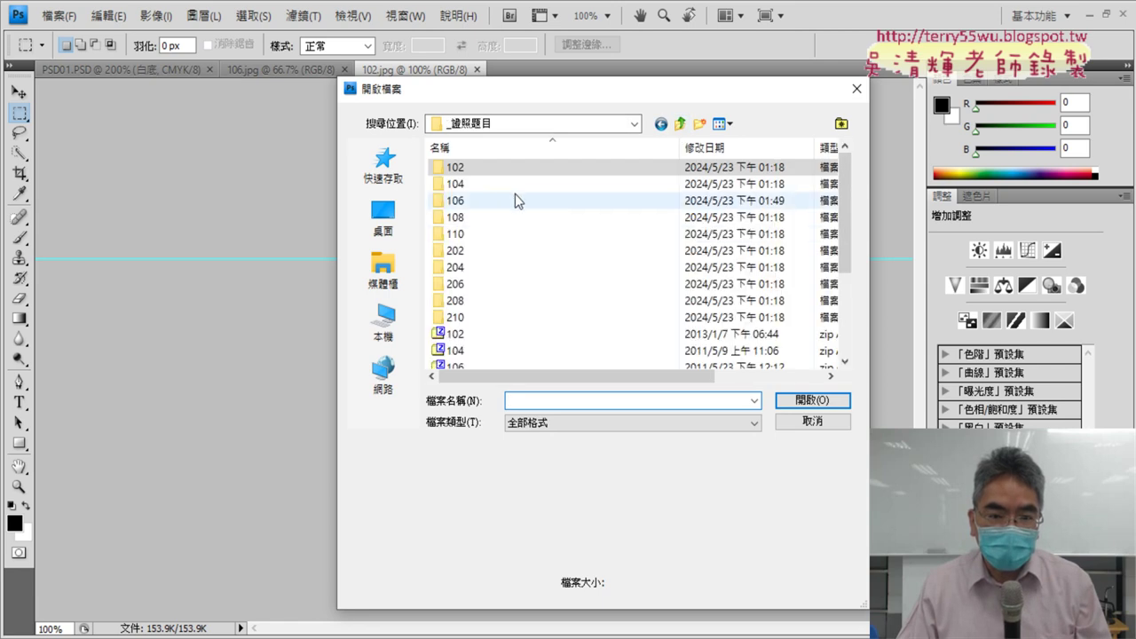
pyautogui.doubleClick(469, 251)
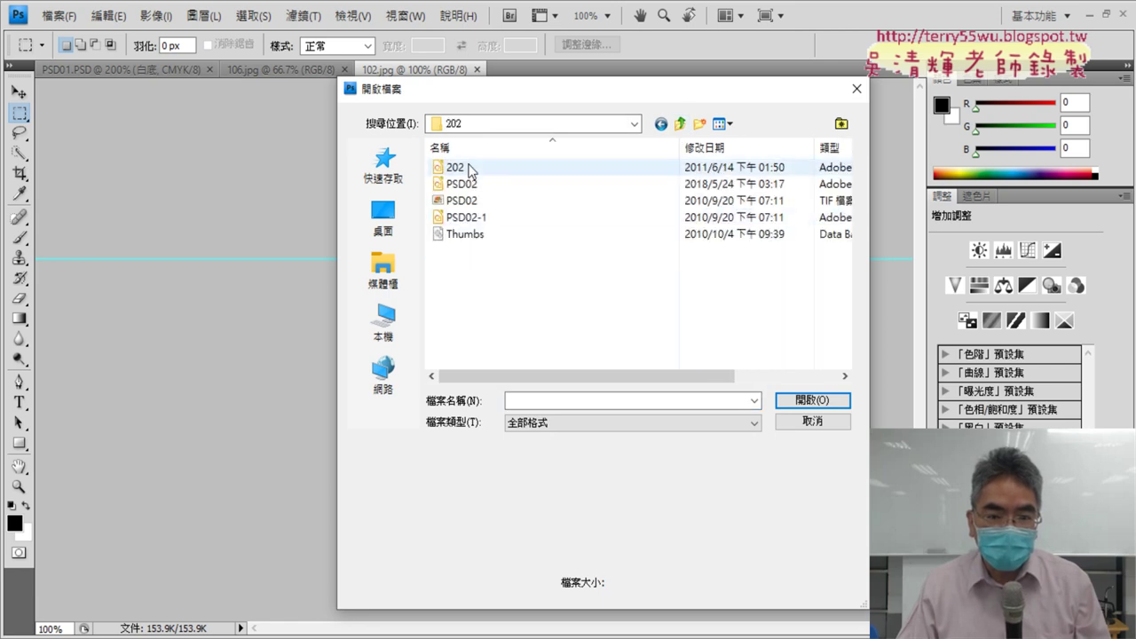
pyautogui.click(477, 203)
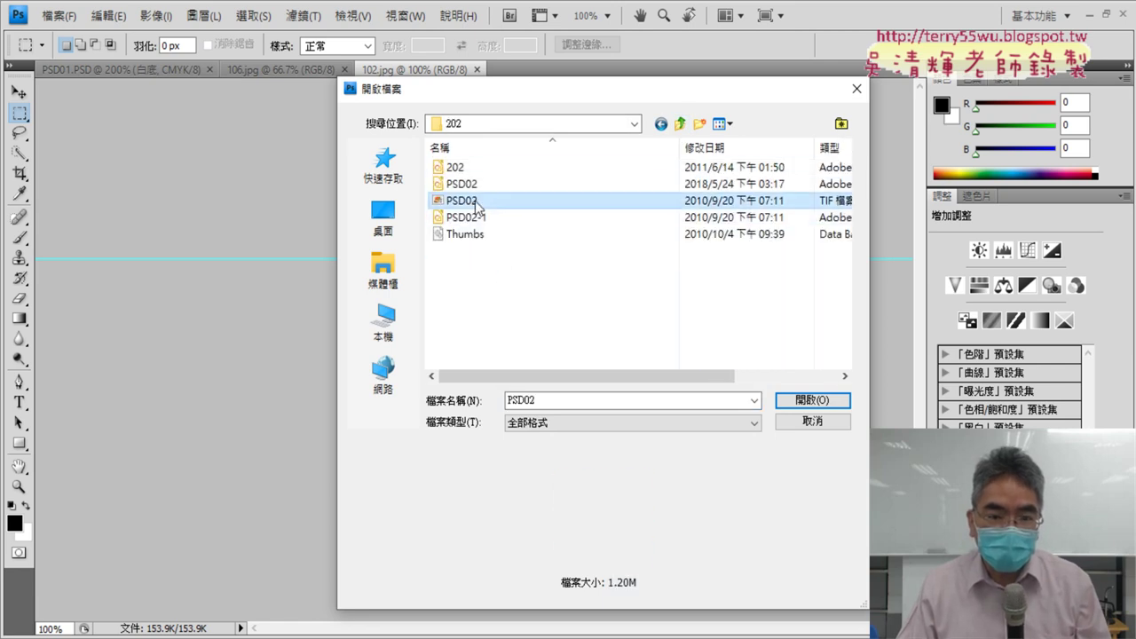
pyautogui.click(470, 168)
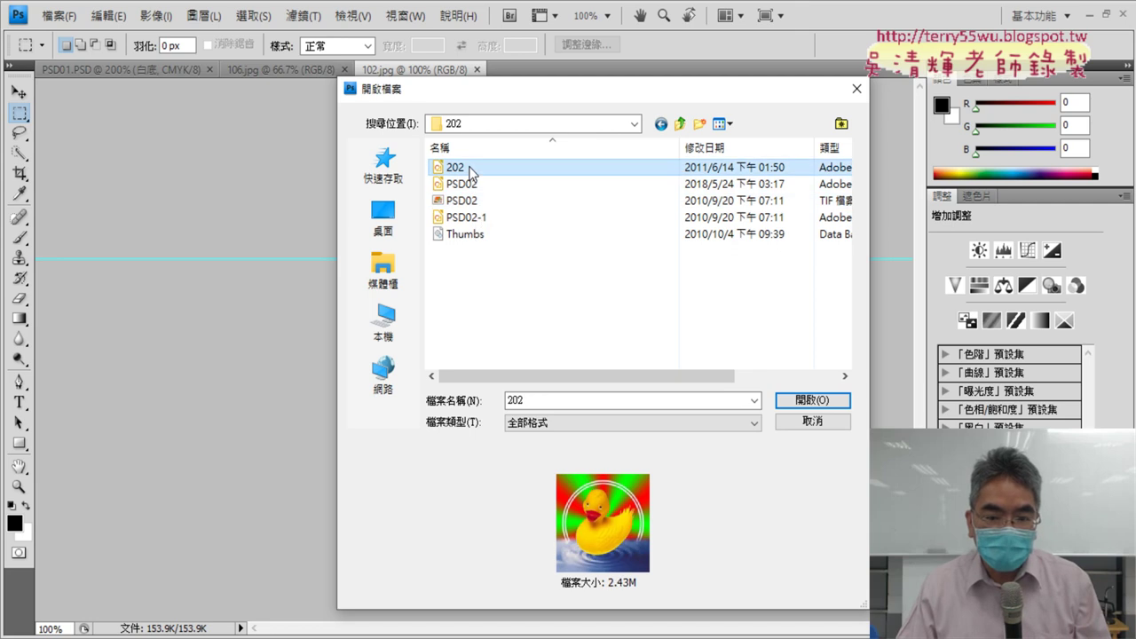
pyautogui.click(471, 187)
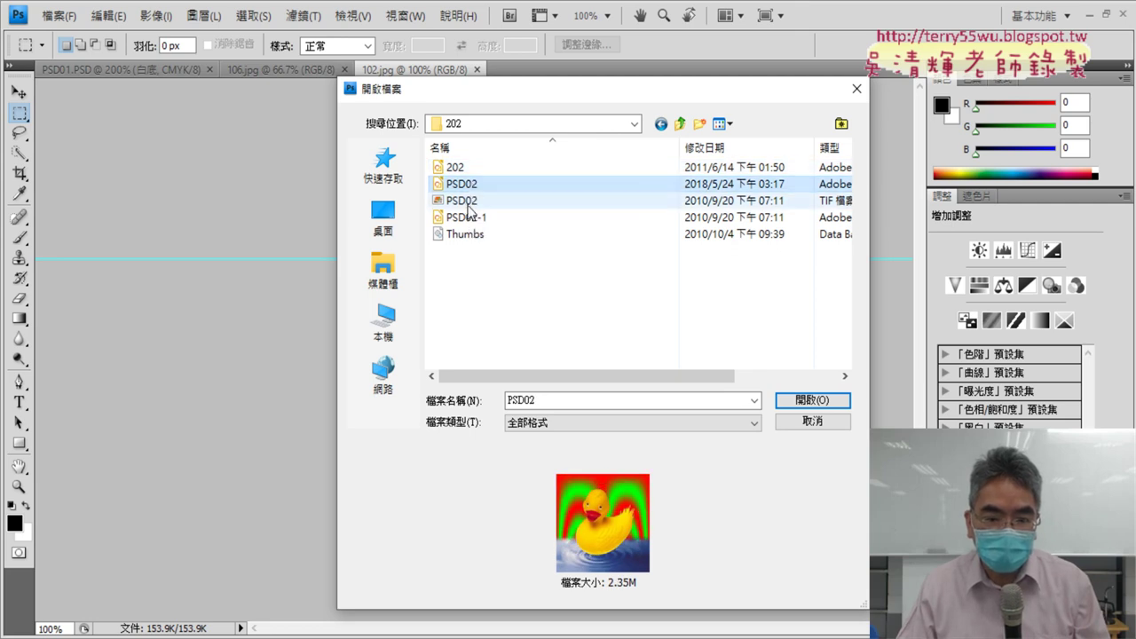
pyautogui.click(469, 203)
pyautogui.click(469, 217)
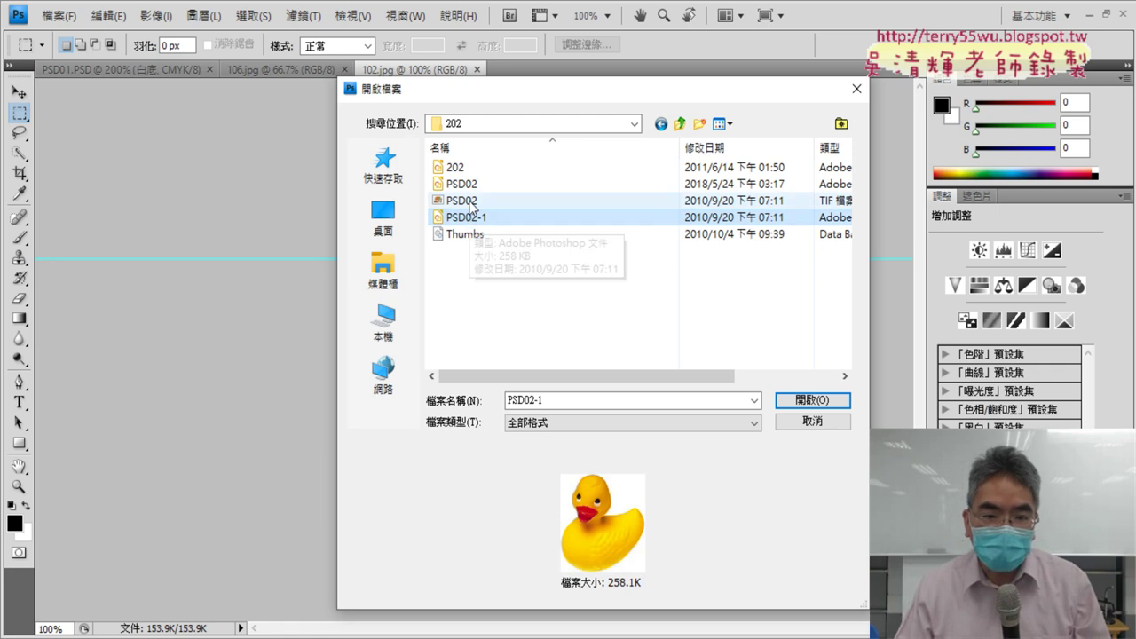
pyautogui.keyDown('ctrl'); pyautogui.click(471, 206); pyautogui.keyUp('ctrl')
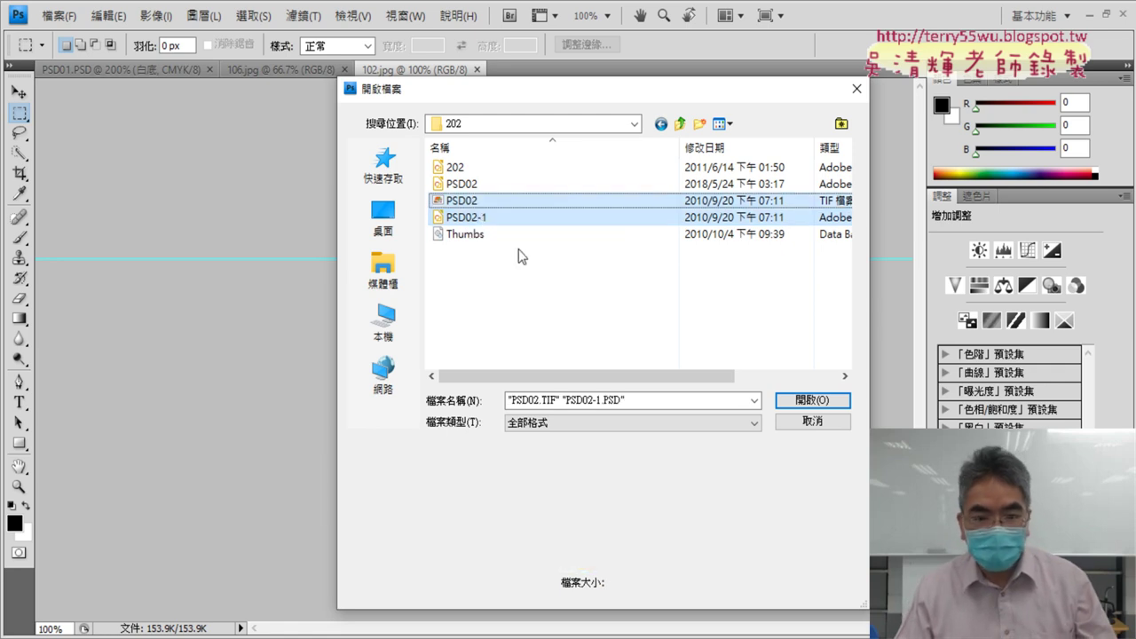
pyautogui.click(812, 399)
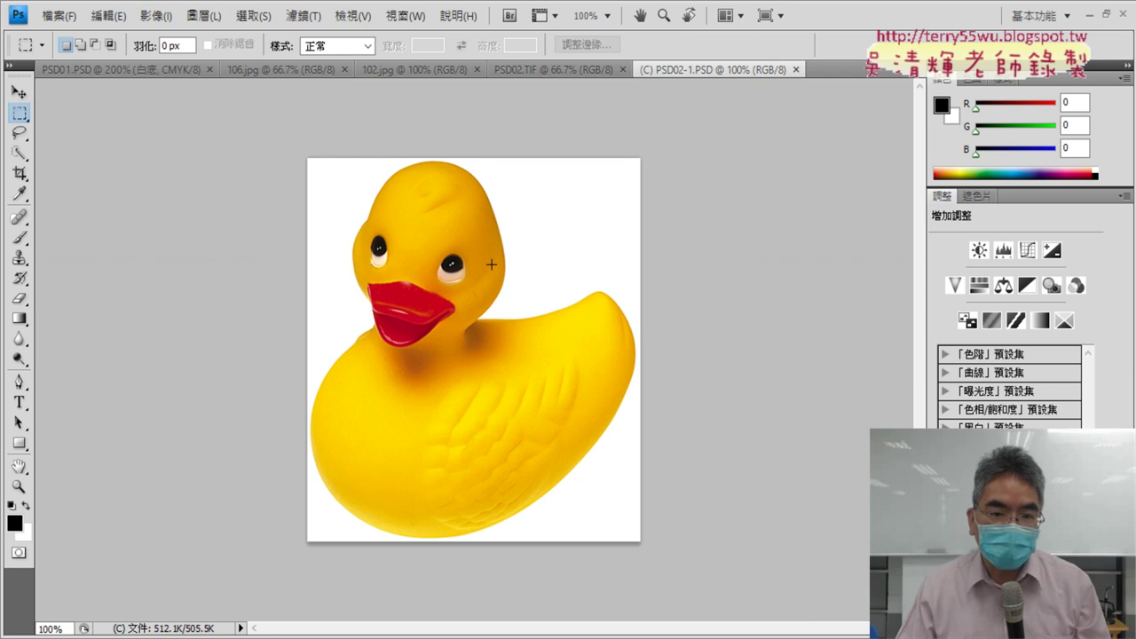
# Move the PSD02.TIF tab after PSD02-1.PSD and compare both ducks, ending on PSD02.TIF.
pyautogui.moveTo(548, 68)
pyautogui.mouseDown()
pyautogui.moveTo(741, 59)
pyautogui.moveTo(699, 72)
pyautogui.mouseUp()
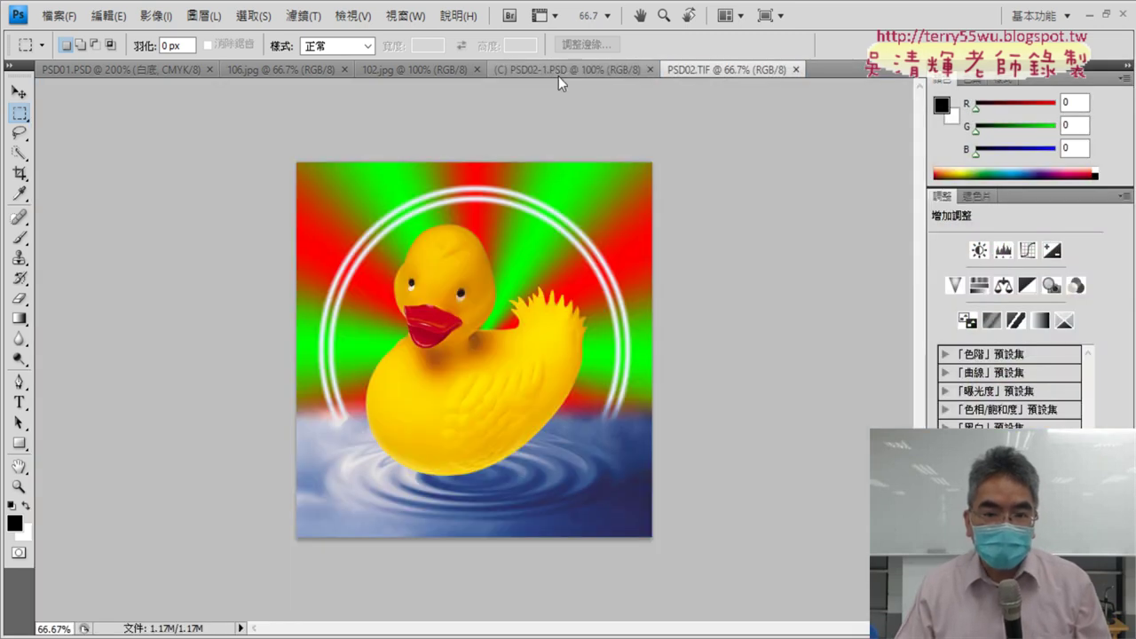
pyautogui.click(558, 77)
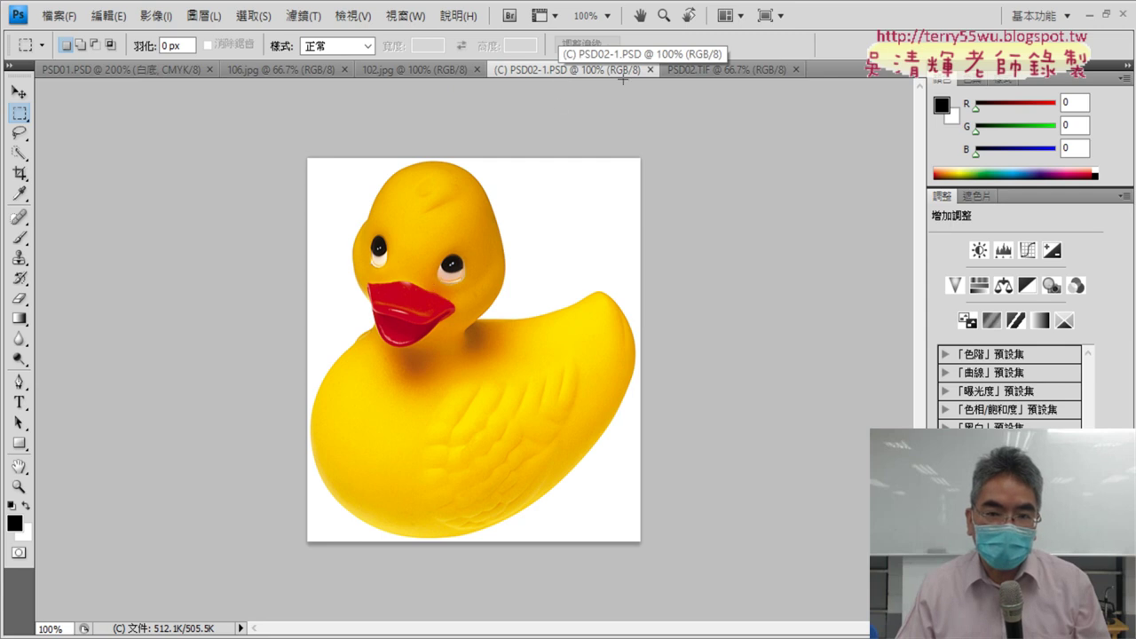
pyautogui.click(720, 71)
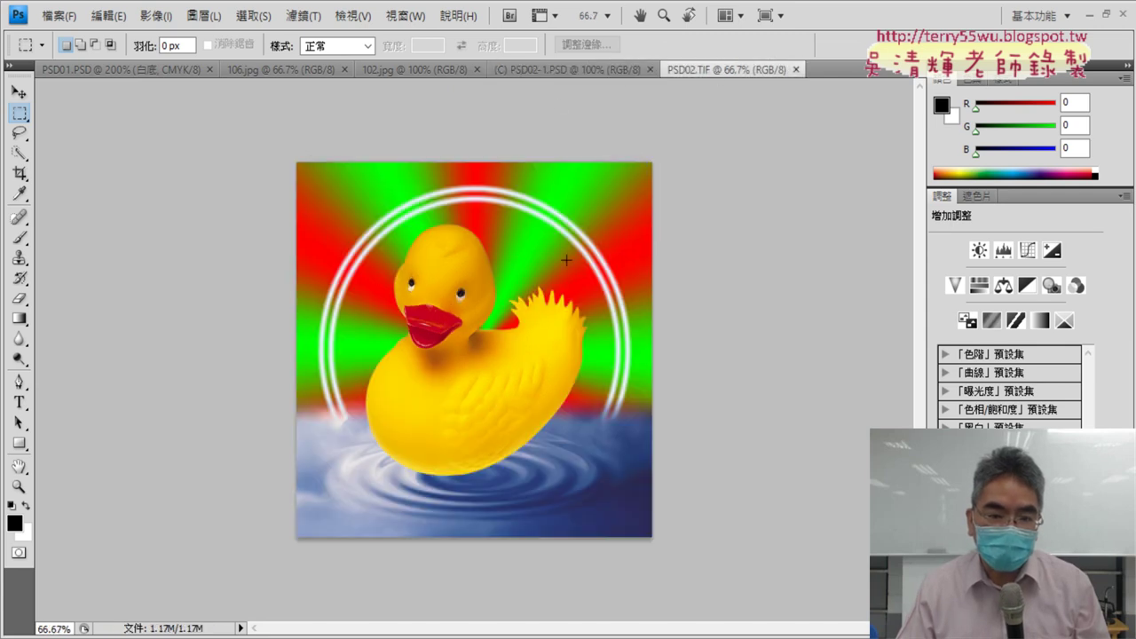
pyautogui.click(572, 75)
pyautogui.click(736, 71)
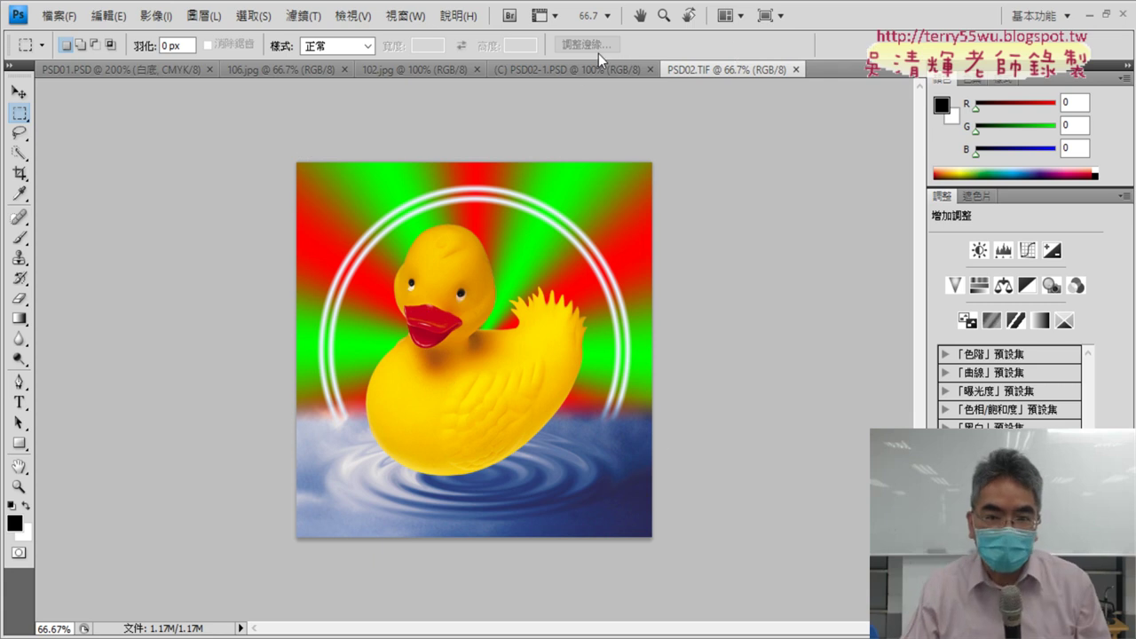
pyautogui.click(579, 70)
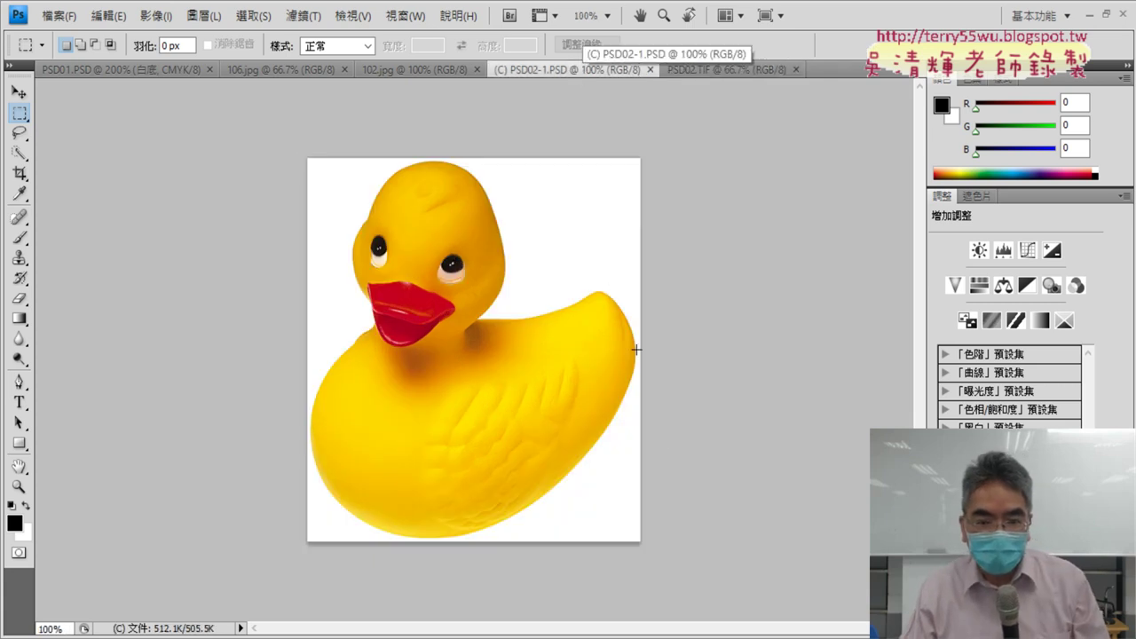
pyautogui.click(715, 71)
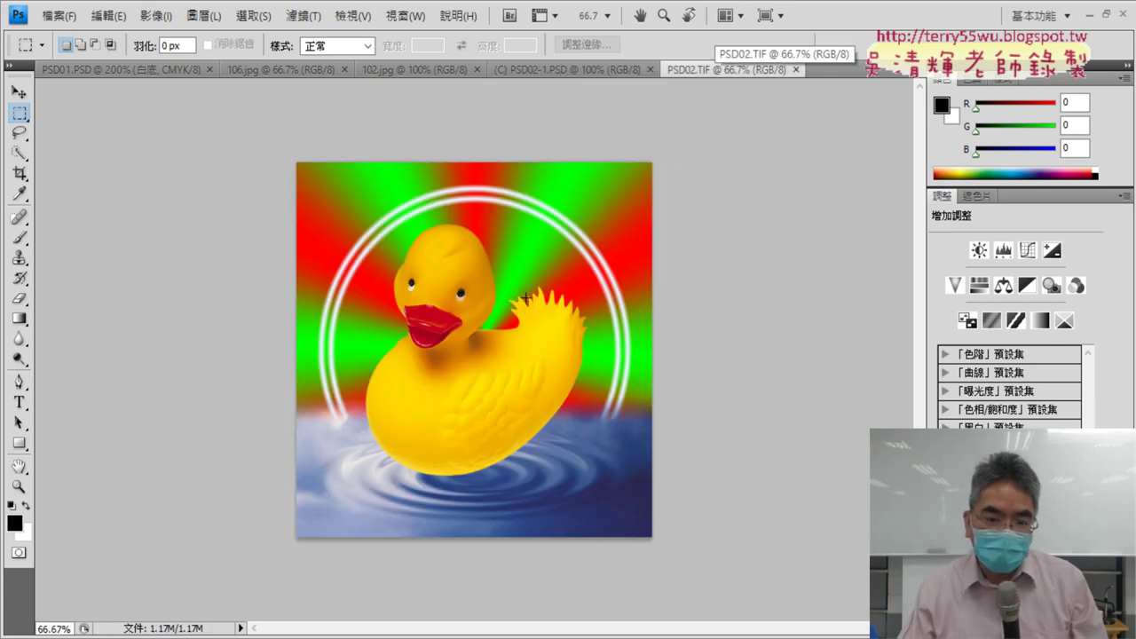